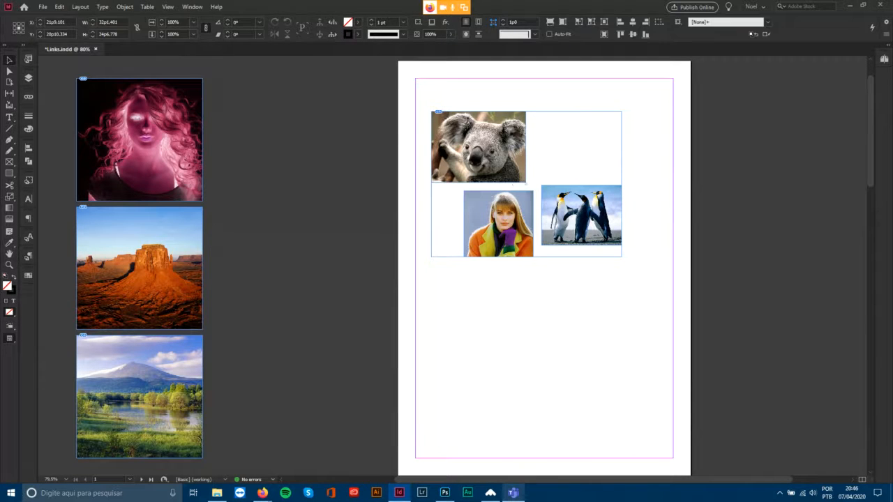
Delete the koala, woman and penguins pictures from the page and draw a margin-to-margin text frame filled with placeholder text.
{"action": "left_click_drag", "start_coordinate": [525, 183], "coordinate": [353, 214]}
{"action": "key", "text": "Delete"}
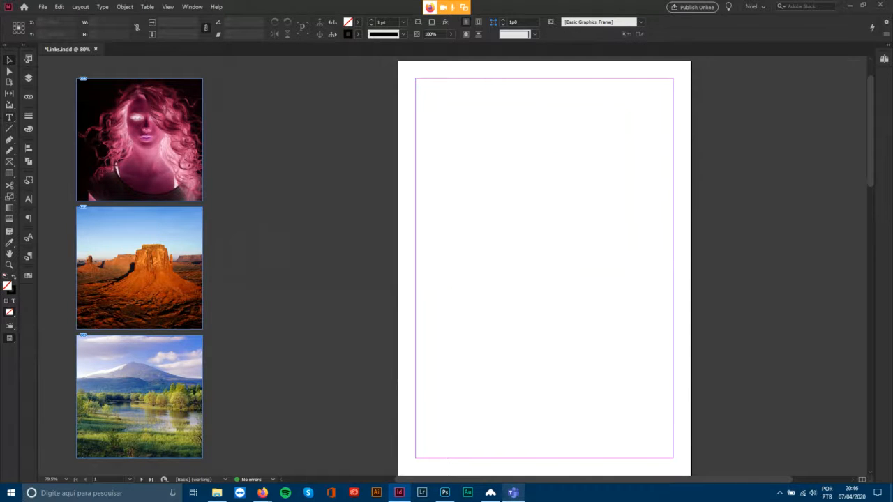
{"action": "key", "text": "t"}
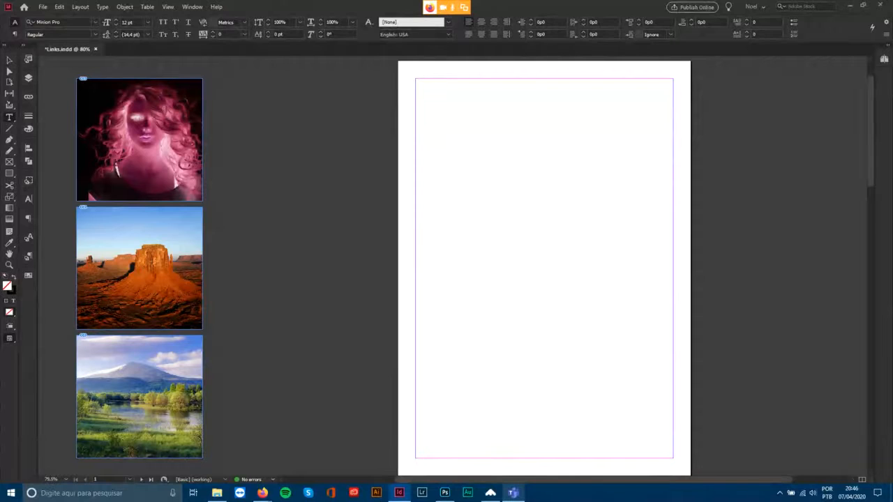
{"action": "left_click_drag", "start_coordinate": [415, 78], "coordinate": [674, 458]}
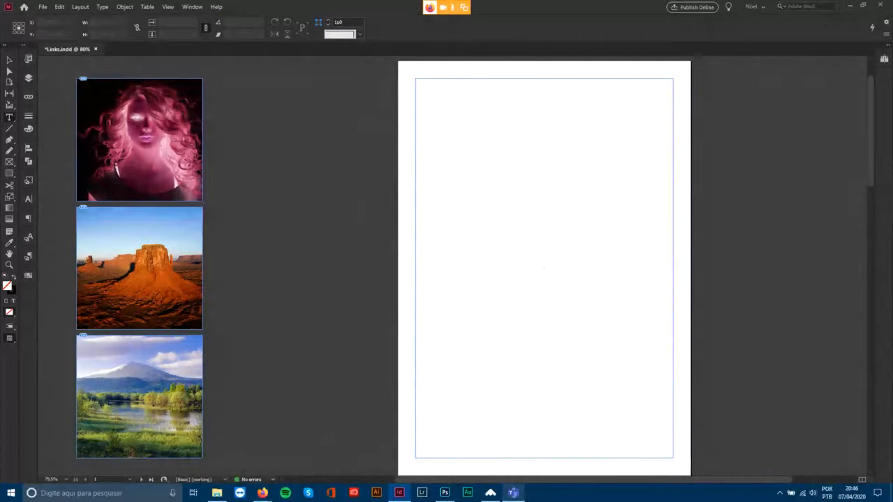
{"action": "right_click", "coordinate": [496, 217]}
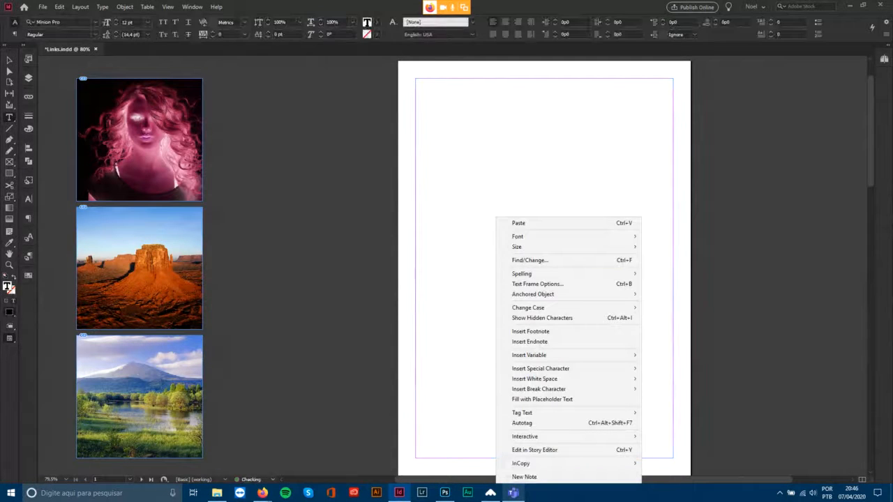
{"action": "left_click", "coordinate": [542, 399]}
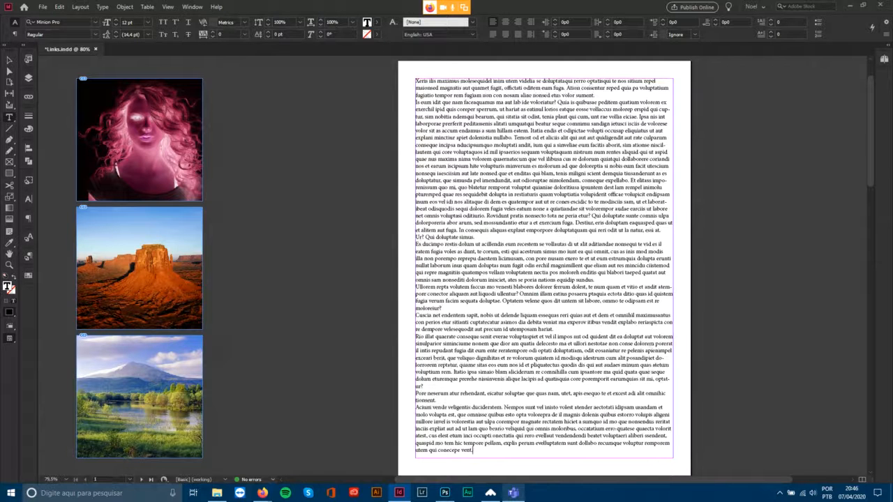
{"action": "key", "text": "Escape"}
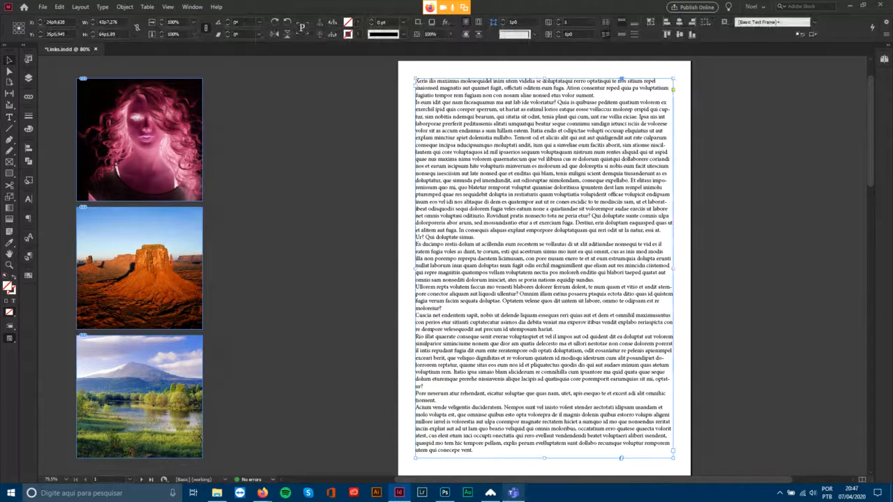
Set the space after paragraphs to 1p9 for all text in the frame.
{"action": "left_click", "coordinate": [28, 218]}
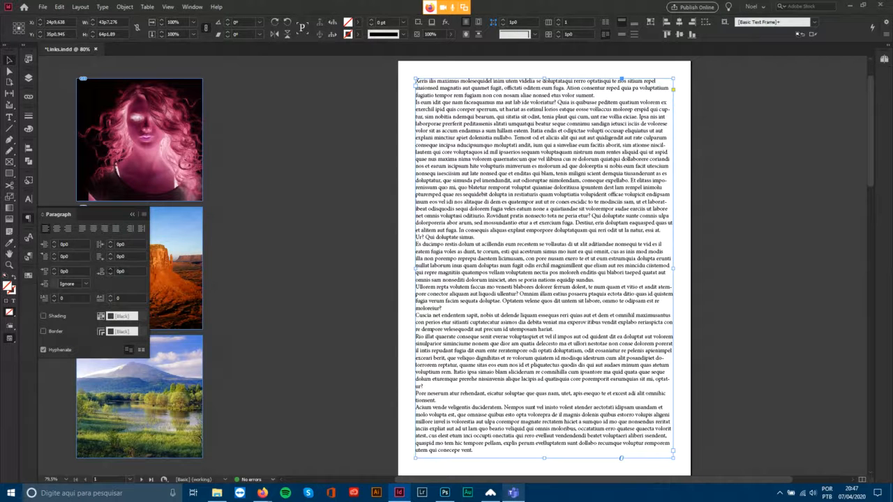
{"action": "left_click", "coordinate": [111, 268]}
{"action": "left_click", "coordinate": [110, 268]}
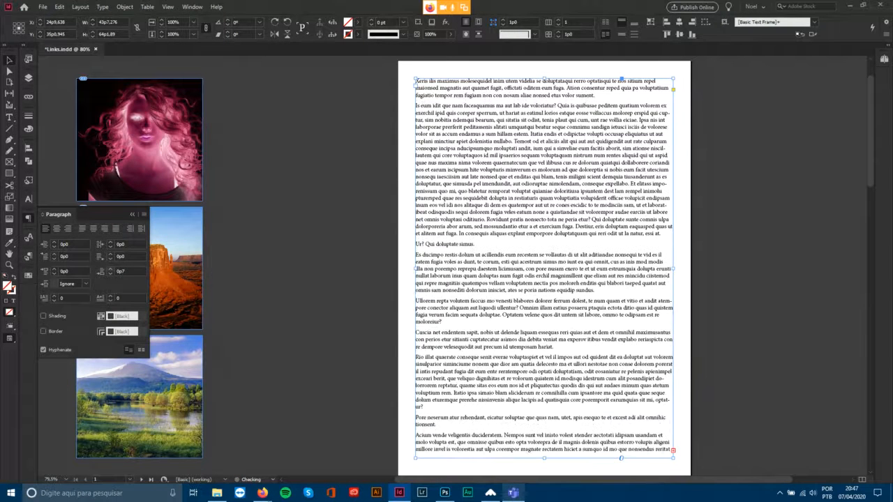
{"action": "left_click", "coordinate": [110, 269]}
{"action": "left_click", "coordinate": [110, 269]}
{"action": "left_click", "coordinate": [101, 269]}
{"action": "left_click", "coordinate": [101, 269]}
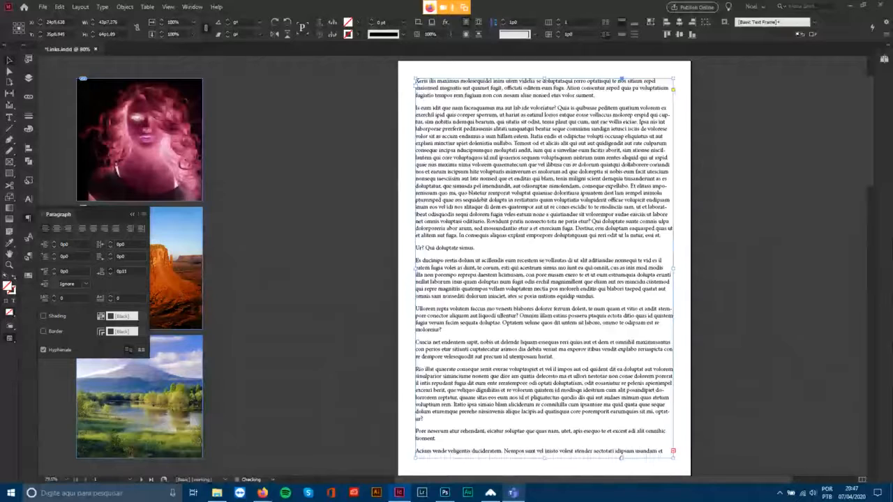
{"action": "left_click", "coordinate": [101, 269]}
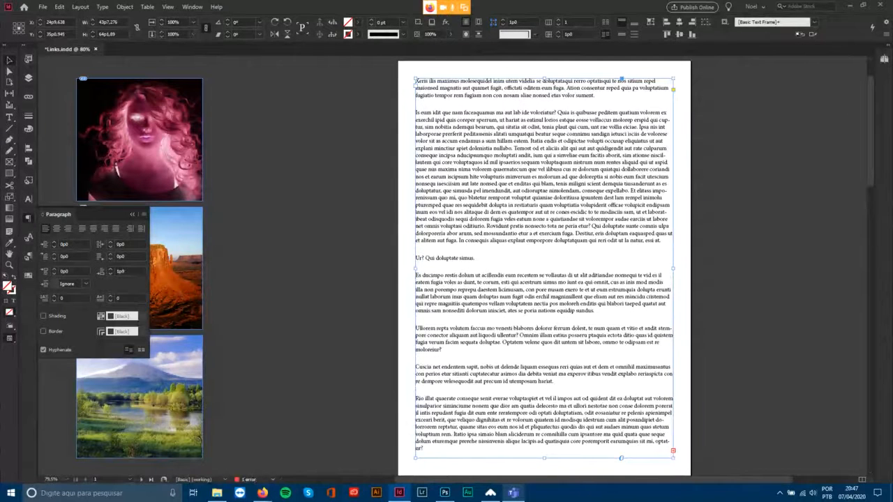
Delete the short paragraph "Ur! Qui doluptate simus." and start the following paragraph with "As" instead of "Es".
{"action": "double_click", "coordinate": [466, 258]}
{"action": "triple_click", "coordinate": [466, 258]}
{"action": "left_click", "coordinate": [465, 258]}
{"action": "left_click", "coordinate": [466, 258]}
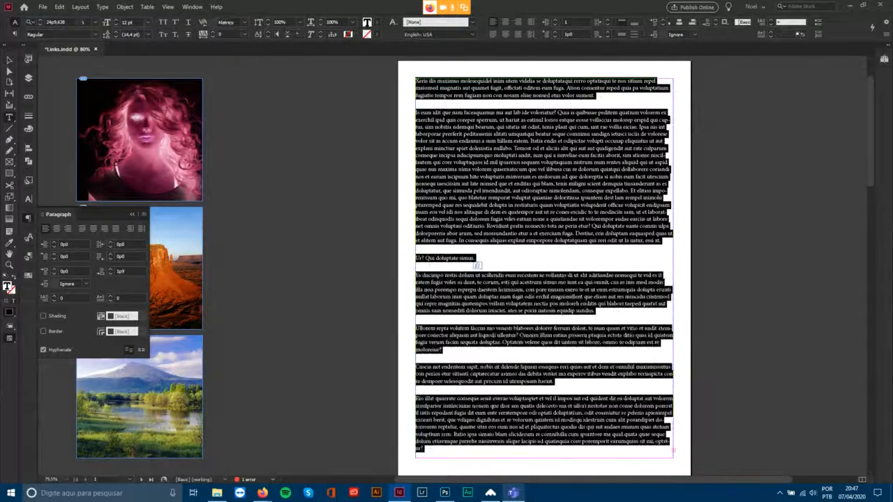
{"action": "left_click", "coordinate": [477, 265]}
{"action": "triple_click", "coordinate": [477, 263]}
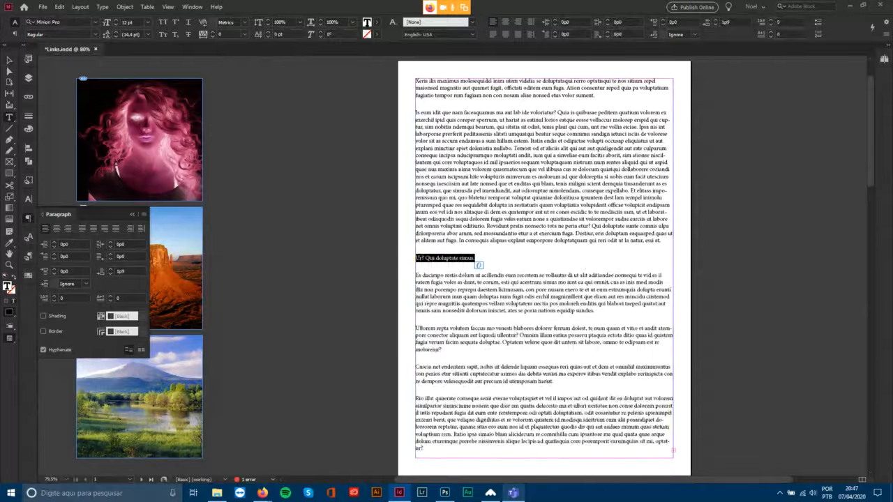
{"action": "key", "text": "Delete"}
{"action": "key", "text": "Delete"}
{"action": "key", "text": "Delete"}
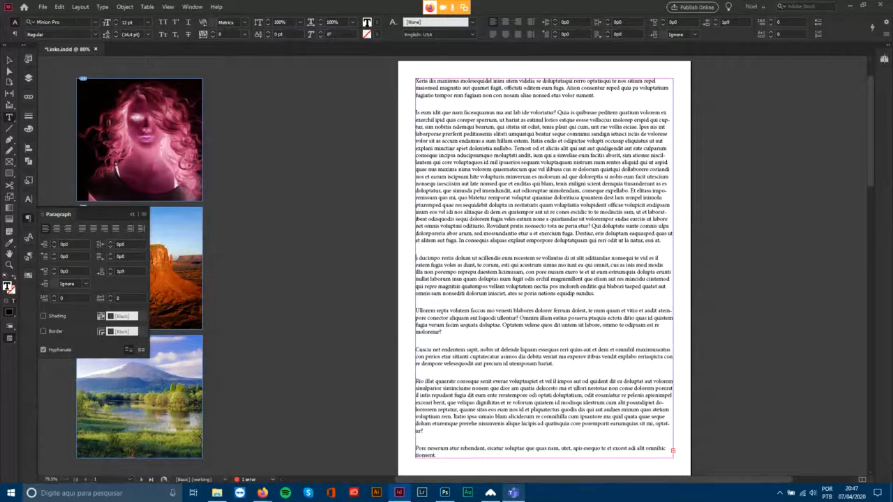
{"action": "type", "text": "A"}
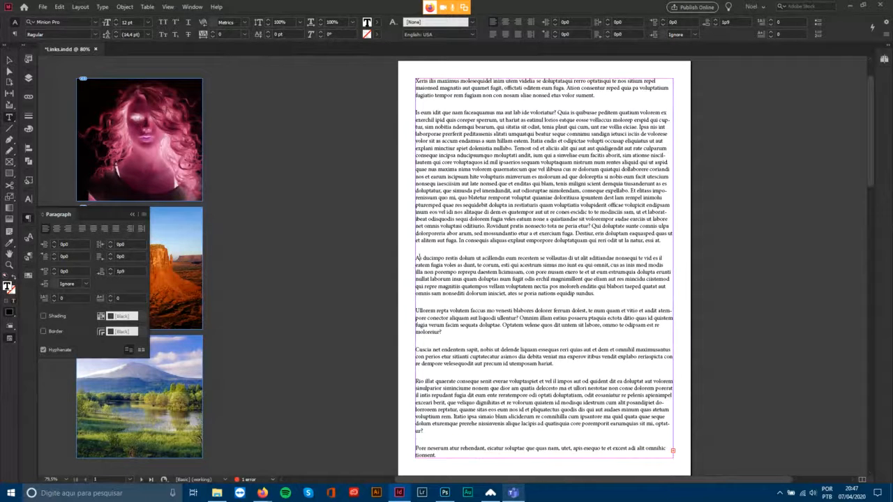
Replace the text from "mi, optatur?" through "tionsent." with a period, running the "Acium" text on in the same paragraph.
{"action": "left_click_drag", "start_coordinate": [646, 424], "coordinate": [436, 455]}
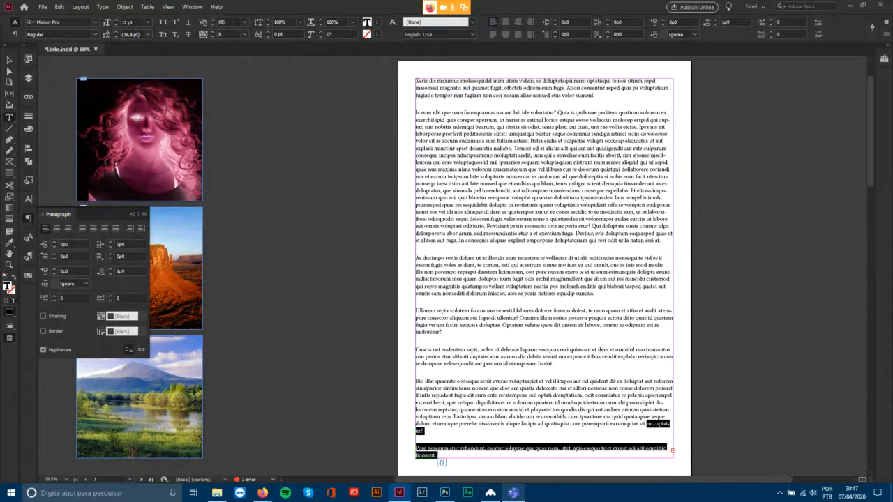
{"action": "type", "text": ".Aciu"}
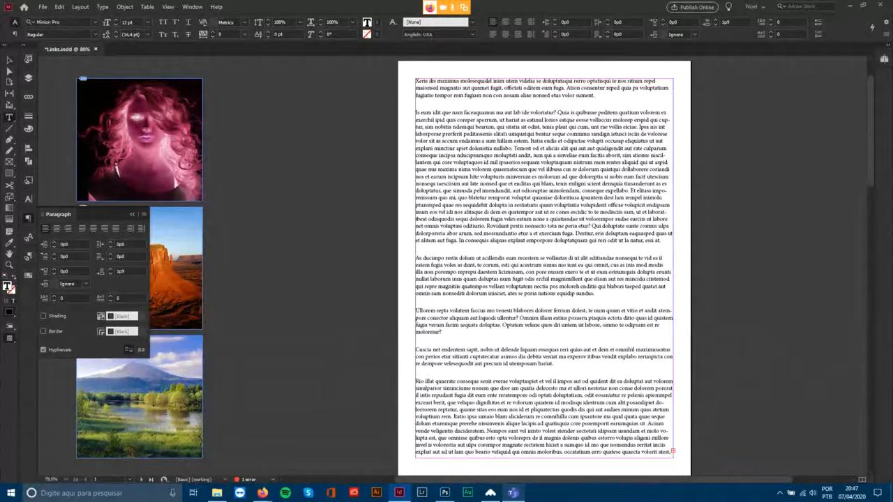
{"action": "key", "text": "Escape"}
{"action": "key", "text": "ctrl+shift+a"}
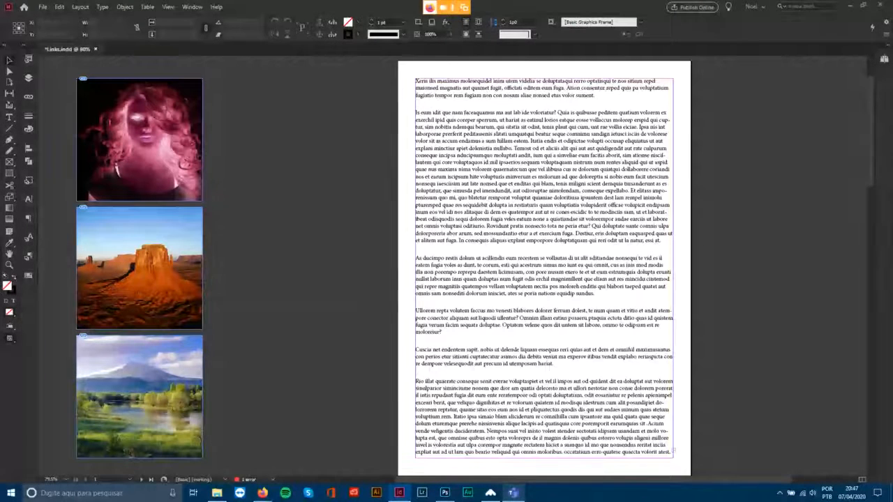
Move the pink portrait on the pasteboard out of the picture column into the space beside the page.
{"action": "left_click", "coordinate": [159, 104]}
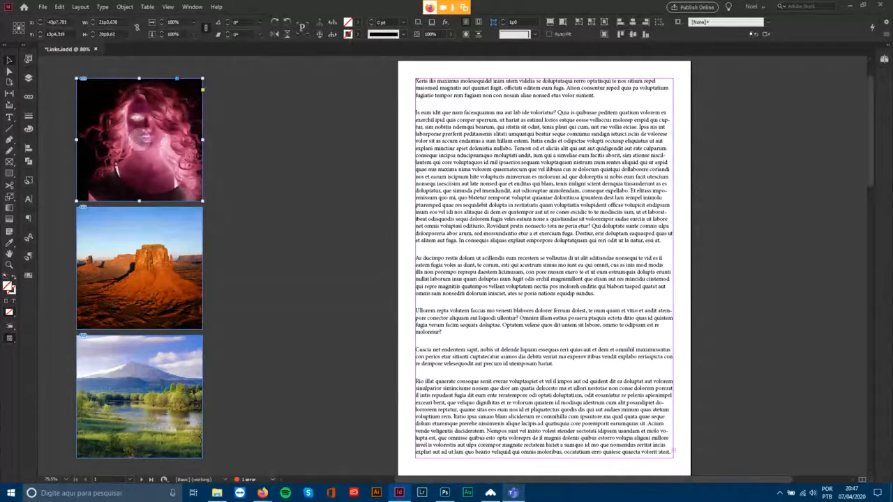
{"action": "left_click_drag", "start_coordinate": [159, 105], "coordinate": [282, 96]}
{"action": "left_click_drag", "start_coordinate": [262, 131], "coordinate": [292, 157]}
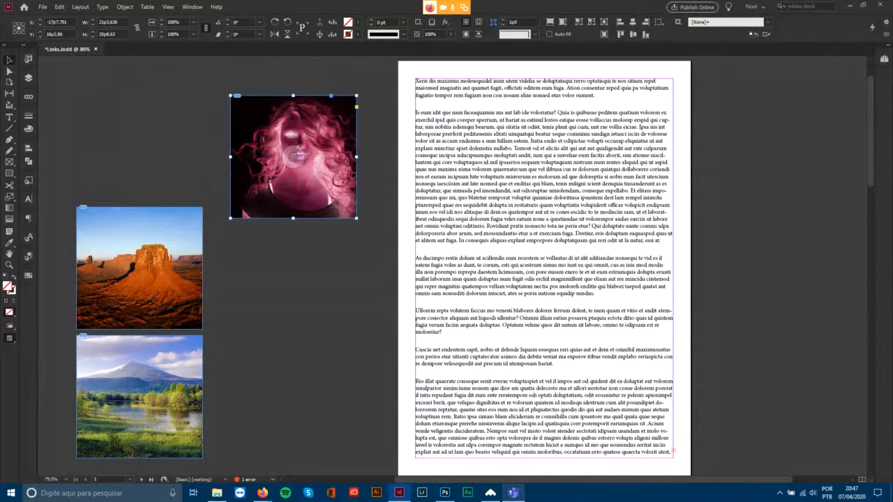
{"action": "left_click_drag", "start_coordinate": [292, 158], "coordinate": [227, 128]}
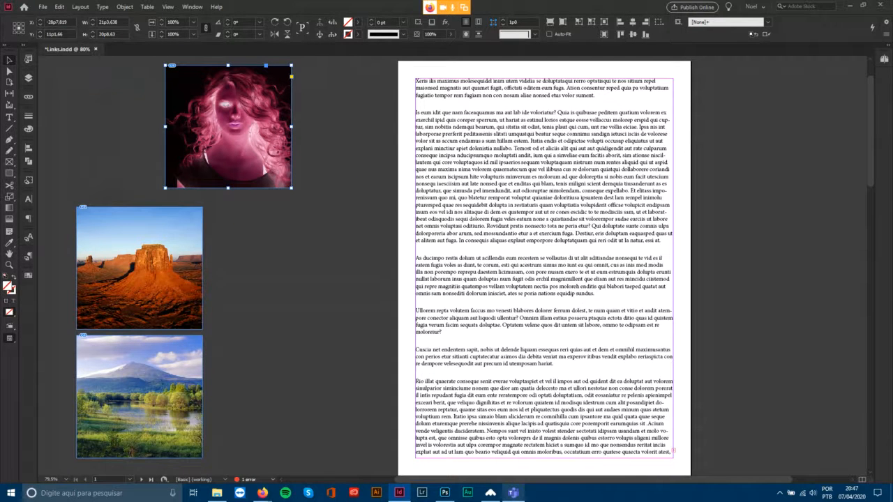
{"action": "key", "text": "ctrl+shift+a"}
{"action": "left_click_drag", "start_coordinate": [227, 127], "coordinate": [269, 144]}
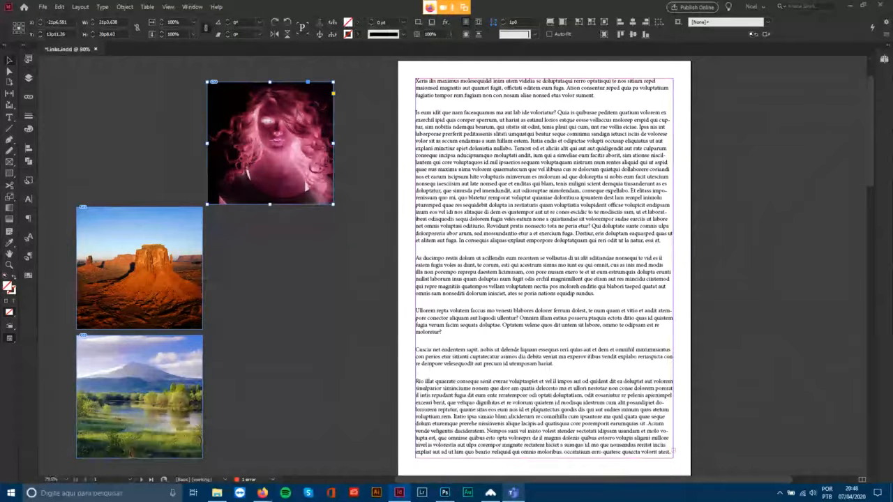
{"action": "left_click", "coordinate": [417, 83]}
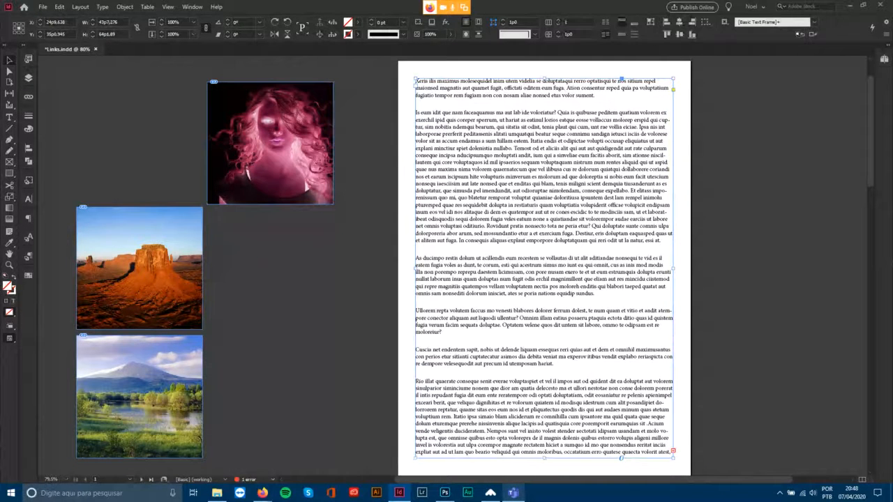
{"action": "left_click_drag", "start_coordinate": [417, 82], "coordinate": [429, 123]}
{"action": "key", "text": "ctrl+z"}
Paste a copy of the pink portrait inline on a new line between the first and second paragraphs.
{"action": "left_click_drag", "start_coordinate": [363, 129], "coordinate": [238, 213]}
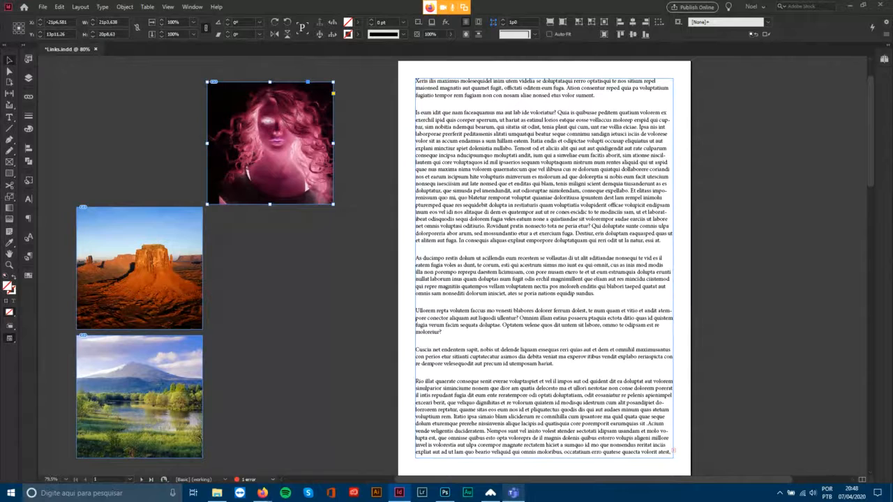
{"action": "left_click", "coordinate": [544, 268]}
{"action": "key", "text": "t"}
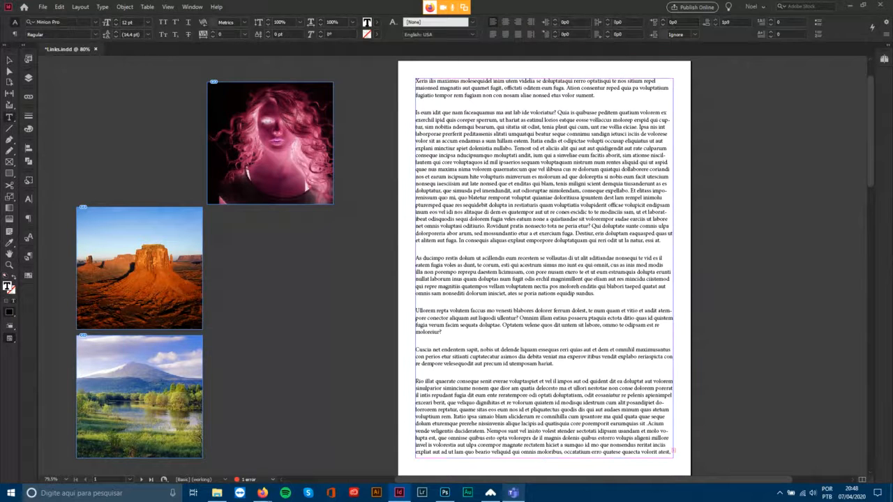
{"action": "key", "text": "Return"}
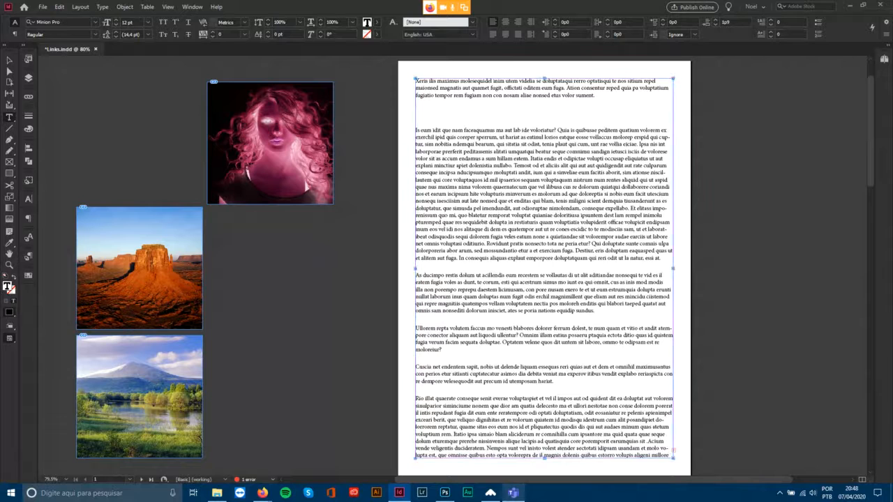
{"action": "key", "text": "ctrl+v"}
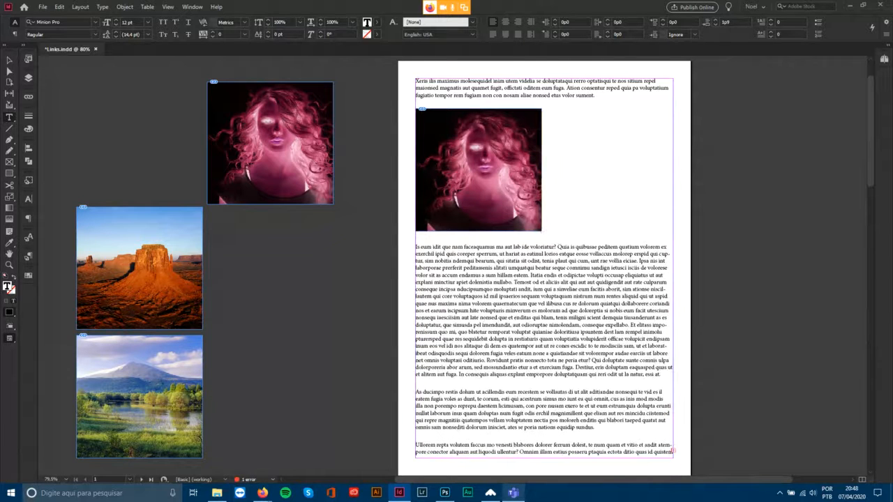
{"action": "key", "text": "Escape"}
{"action": "mouse_move", "coordinate": [544, 268]}
{"action": "left_mouse_down"}
{"action": "mouse_move", "coordinate": [646, 265]}
{"action": "mouse_move", "coordinate": [454, 315]}
{"action": "mouse_move", "coordinate": [616, 272]}
{"action": "mouse_move", "coordinate": [544, 268]}
{"action": "left_mouse_up"}
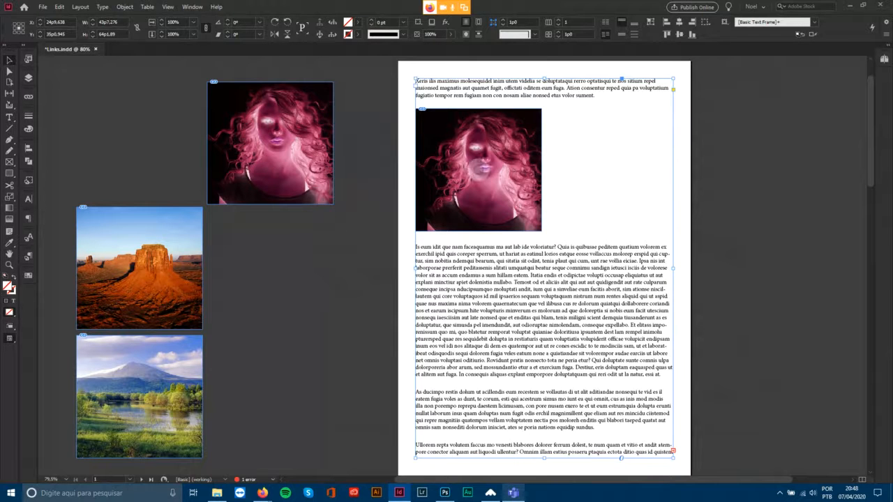
Copy the whole "Is eum idit" paragraph and paste it at the very beginning of the story.
{"action": "double_click", "coordinate": [594, 274]}
{"action": "triple_click", "coordinate": [595, 275]}
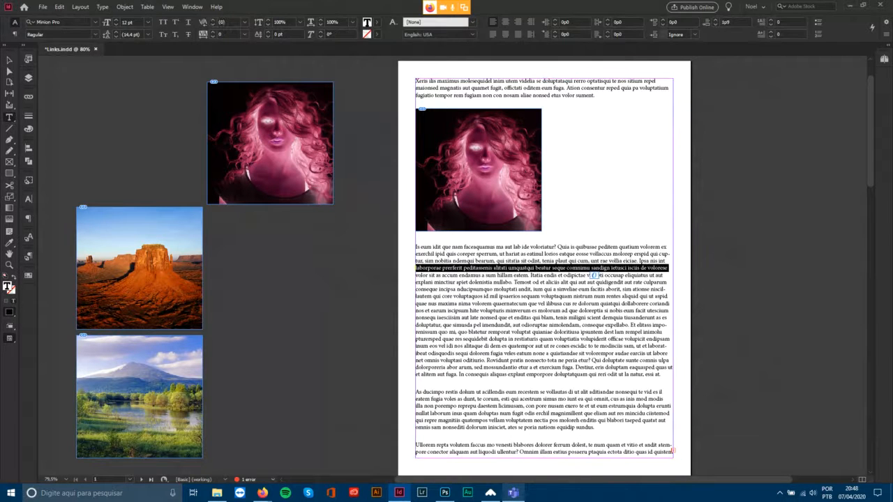
{"action": "left_click", "coordinate": [594, 274]}
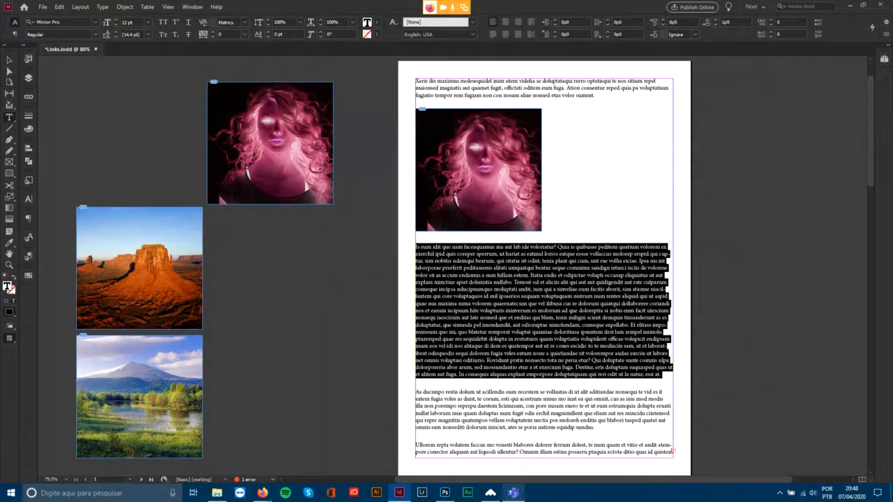
{"action": "left_click", "coordinate": [416, 80]}
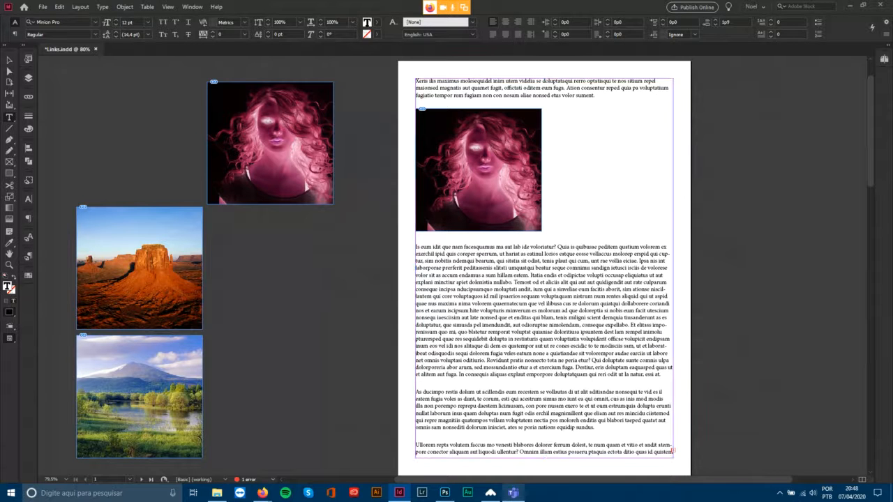
{"action": "key", "text": "ctrl+v"}
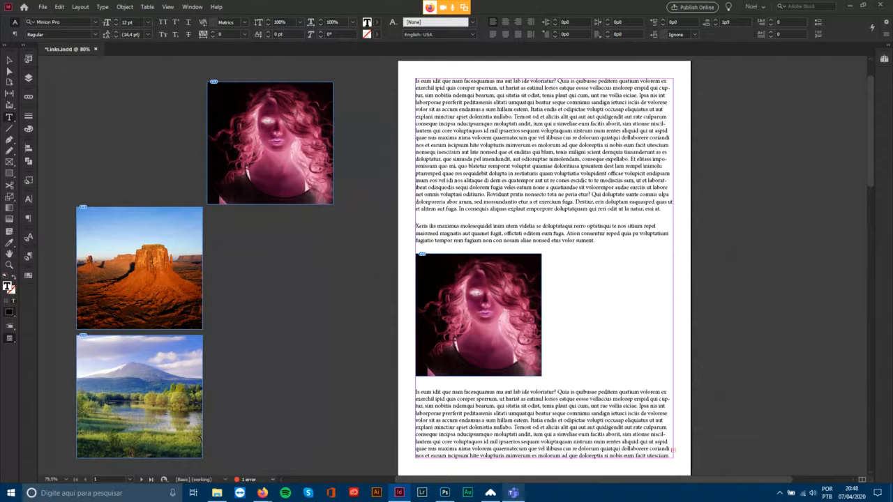
{"action": "key", "text": "Escape"}
Move the loose pink portrait down the pasteboard, beside its inline copy in the page text, for a close comparison.
{"action": "left_click_drag", "start_coordinate": [270, 122], "coordinate": [139, 101]}
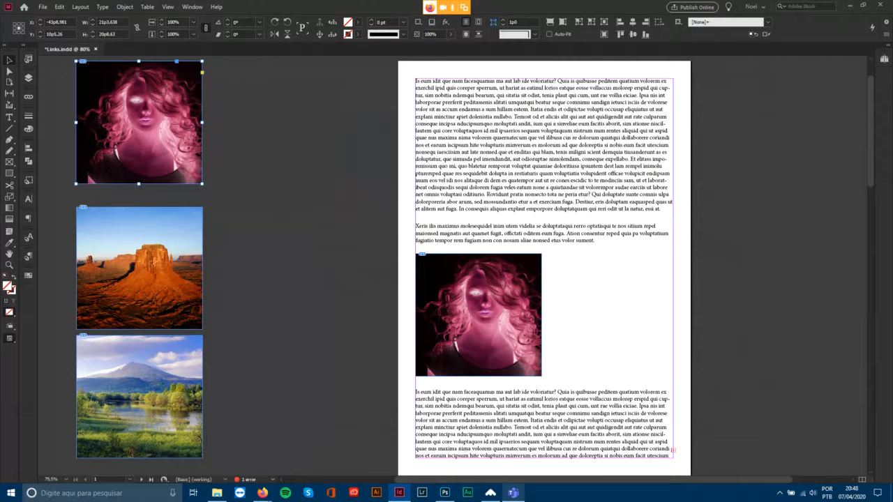
{"action": "left_click", "coordinate": [479, 314]}
{"action": "left_click_drag", "start_coordinate": [139, 122], "coordinate": [307, 283]}
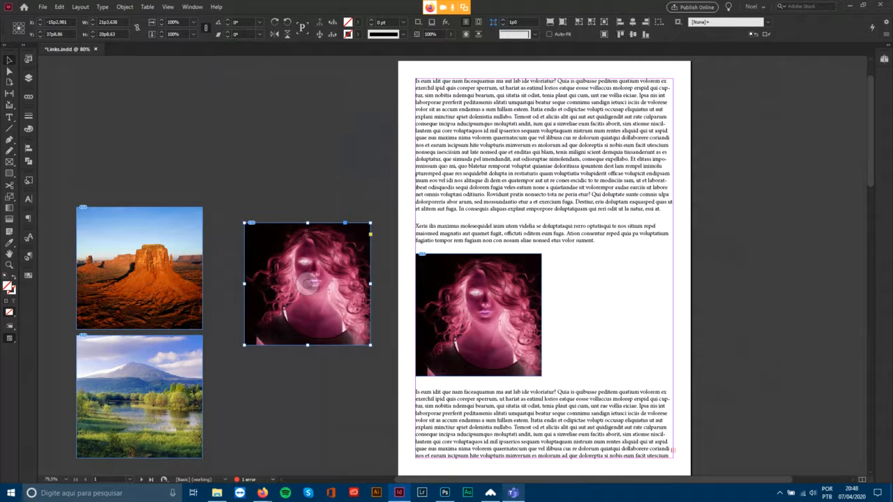
{"action": "key", "text": "z"}
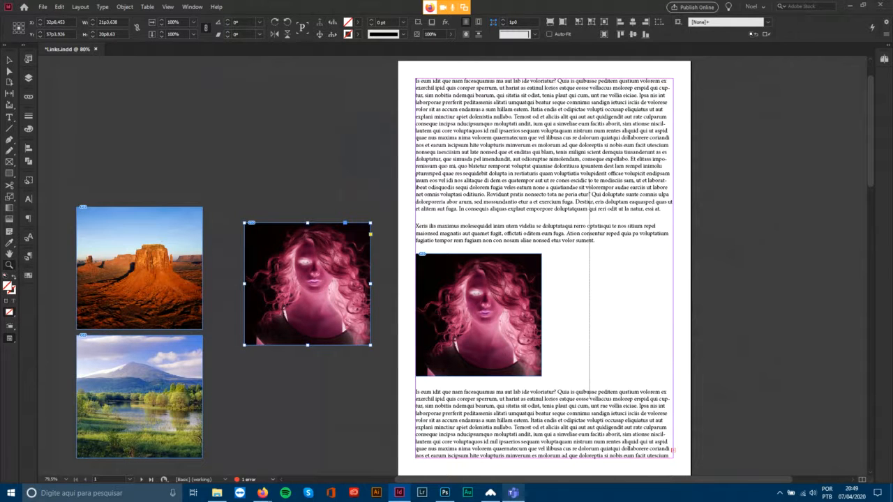
{"action": "left_click_drag", "start_coordinate": [230, 180], "coordinate": [581, 405]}
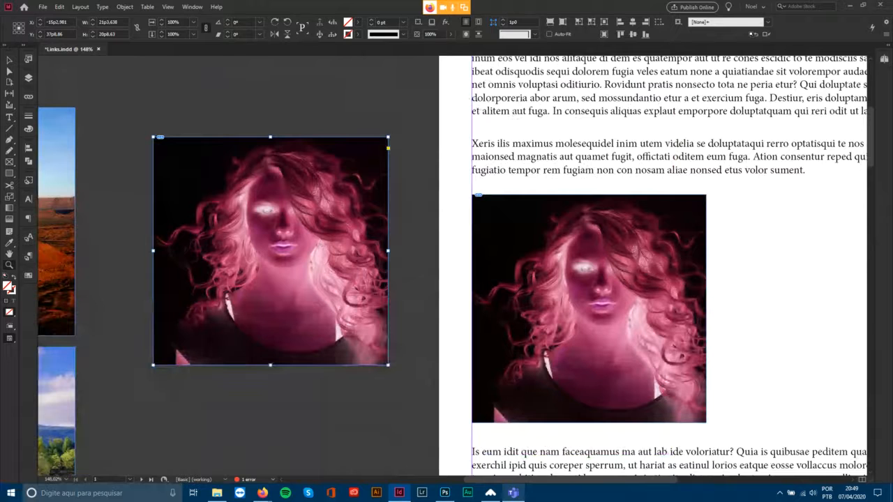
Move the two landscape pictures together farther away from the pink portrait on the pasteboard.
{"action": "key", "text": "v"}
{"action": "left_click", "coordinate": [57, 195]}
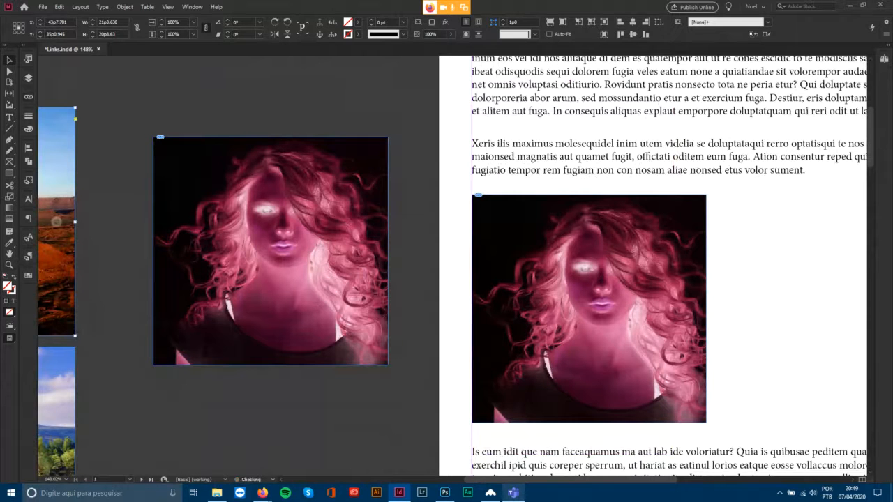
{"action": "left_click_drag", "start_coordinate": [56, 222], "coordinate": [174, 211]}
{"action": "left_click", "coordinate": [116, 398], "text": "shift"}
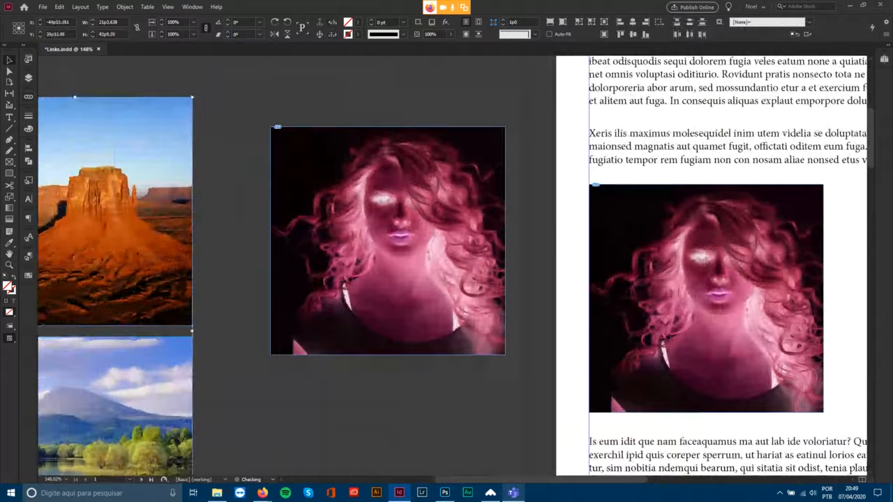
{"action": "left_click_drag", "start_coordinate": [115, 398], "coordinate": [35, 379]}
{"action": "left_click_drag", "start_coordinate": [388, 240], "coordinate": [206, 227]}
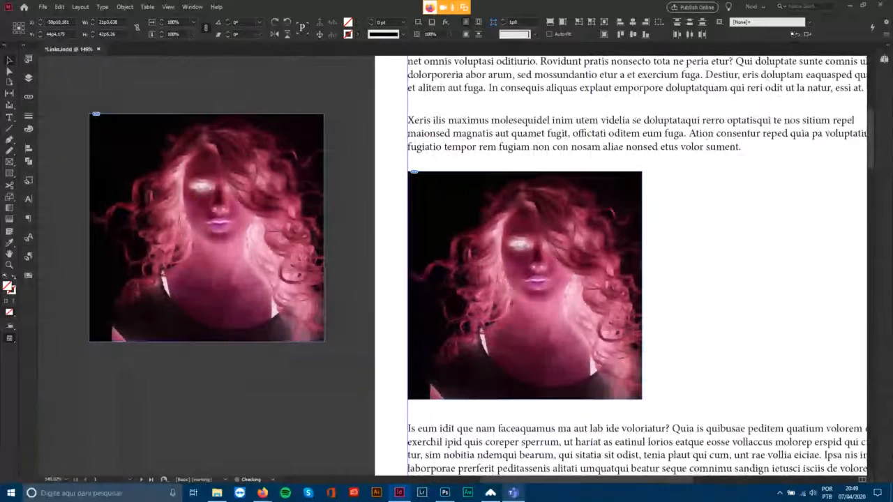
Select the loose pink portrait and its inline copy in turn to compare their anchor markers.
{"action": "left_click", "coordinate": [207, 251]}
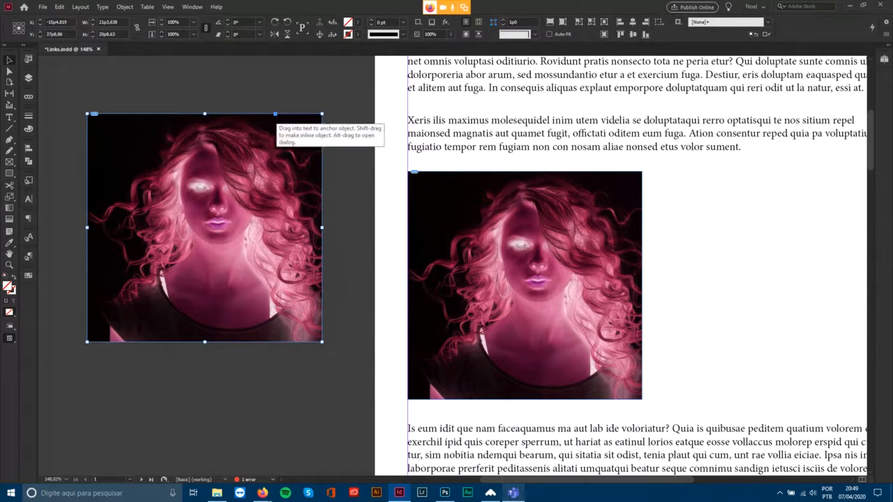
{"action": "left_click", "coordinate": [524, 285]}
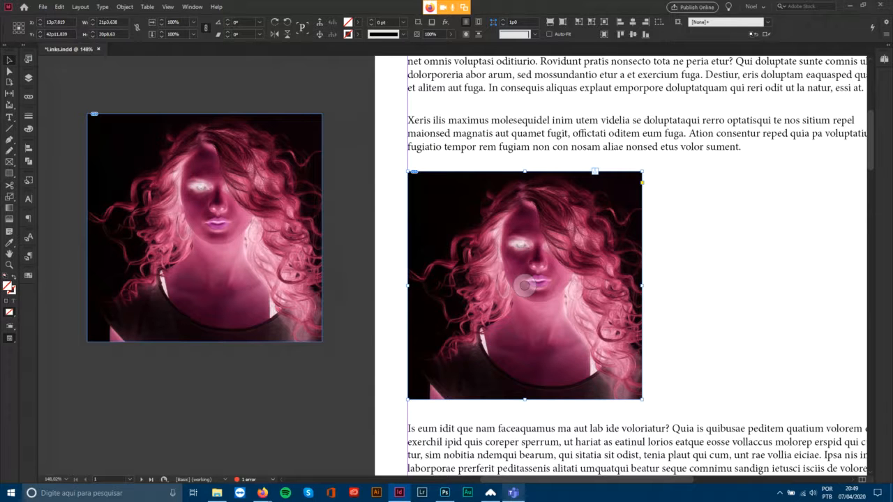
{"action": "left_click", "coordinate": [204, 228]}
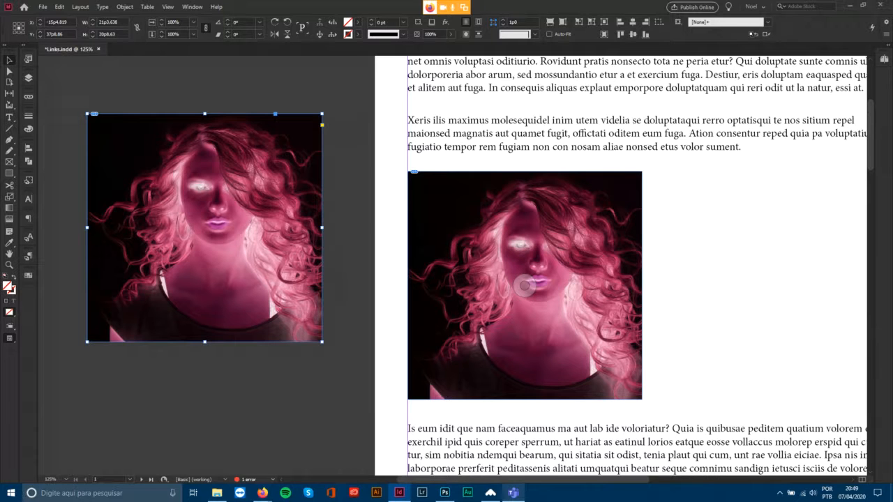
Anchor the loose pink portrait to the page text, keeping it outside the page.
{"action": "key", "text": "ctrl+minus"}
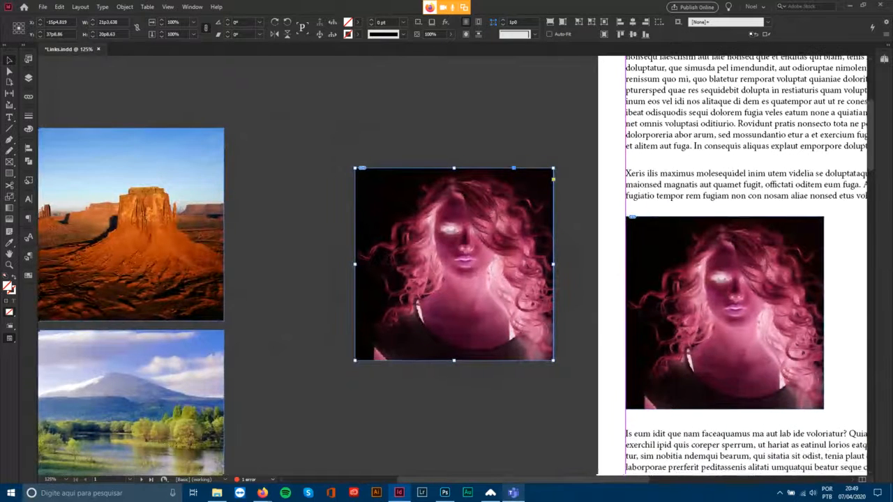
{"action": "scroll", "coordinate": [452, 266], "scroll_direction": "down", "scroll_amount": 3}
{"action": "scroll", "coordinate": [452, 266], "scroll_direction": "right", "scroll_amount": 1}
{"action": "scroll", "coordinate": [452, 266], "scroll_direction": "up", "scroll_amount": 4}
{"action": "scroll", "coordinate": [452, 266], "scroll_direction": "right", "scroll_amount": 1}
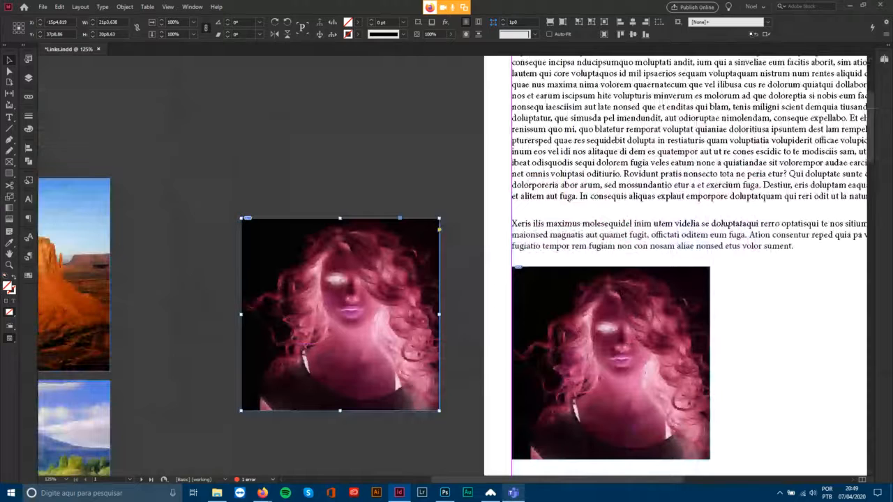
{"action": "scroll", "coordinate": [452, 266], "scroll_direction": "right", "scroll_amount": 1}
{"action": "scroll", "coordinate": [452, 266], "scroll_direction": "up", "scroll_amount": 1}
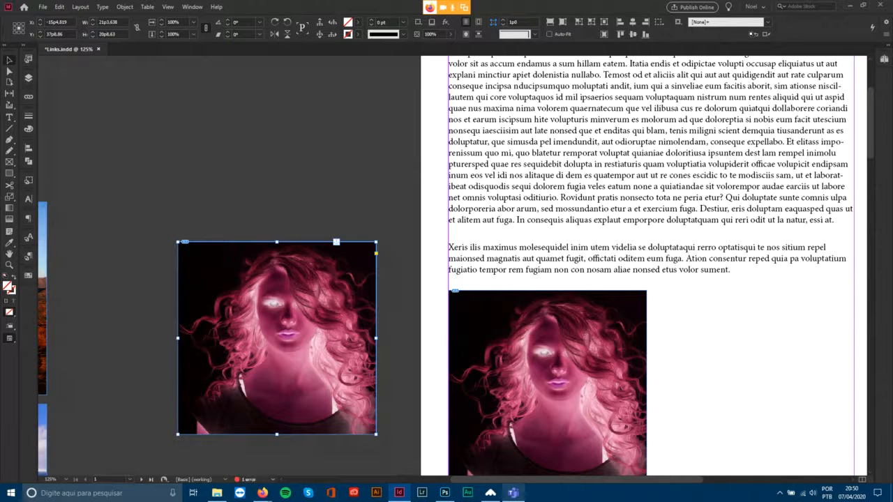
Move the text frame across the page to test how the anchored portrait follows, and return it to the page margins.
{"action": "left_click_drag", "start_coordinate": [648, 313], "coordinate": [777, 297]}
{"action": "left_click_drag", "start_coordinate": [573, 286], "coordinate": [797, 306]}
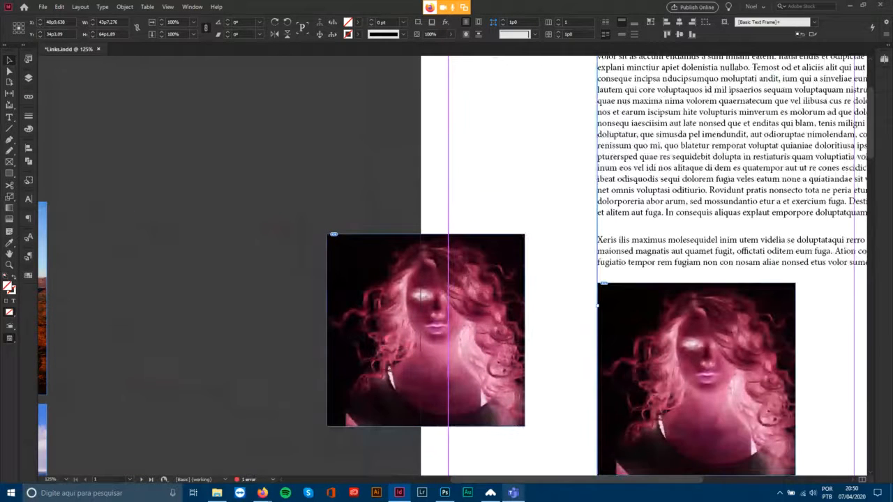
{"action": "key", "text": "ctrl+z"}
{"action": "left_click_drag", "start_coordinate": [197, 309], "coordinate": [404, 321]}
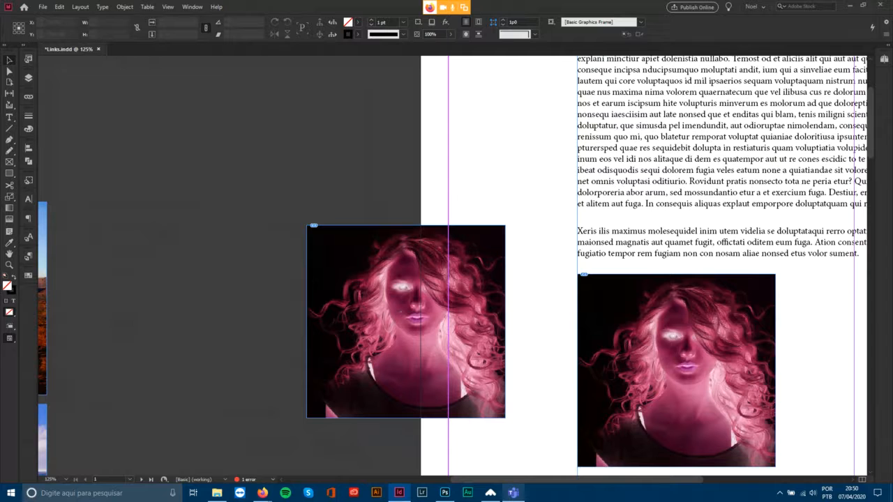
{"action": "key", "text": "ctrl+0"}
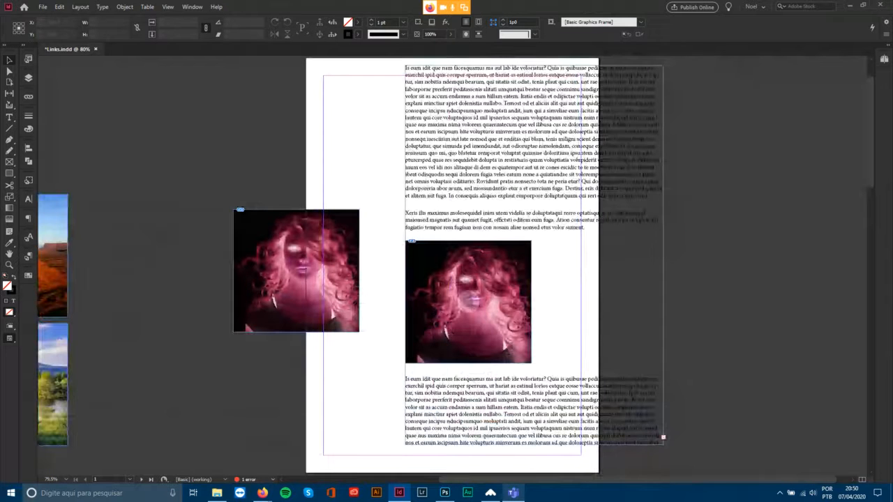
{"action": "left_click_drag", "start_coordinate": [604, 154], "coordinate": [522, 164]}
Release the pasteboard portrait from its anchor in the page text.
{"action": "right_click", "coordinate": [250, 279]}
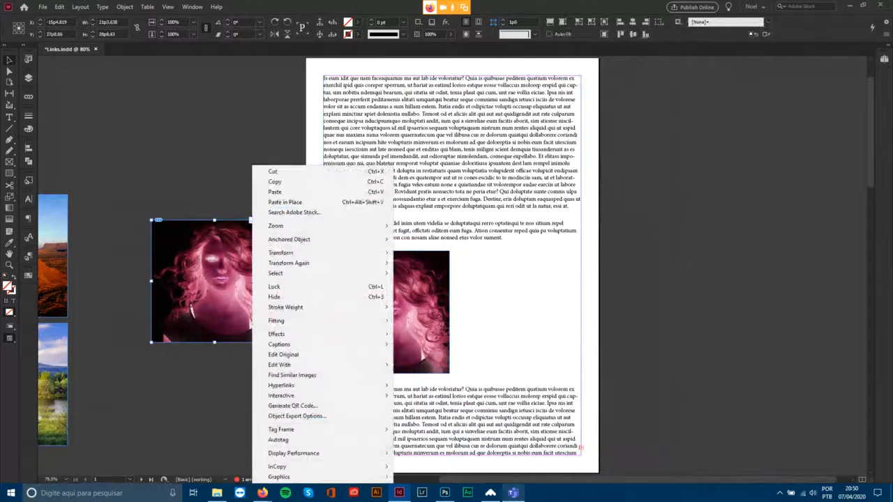
{"action": "mouse_move", "coordinate": [349, 239]}
{"action": "left_click", "coordinate": [415, 249]}
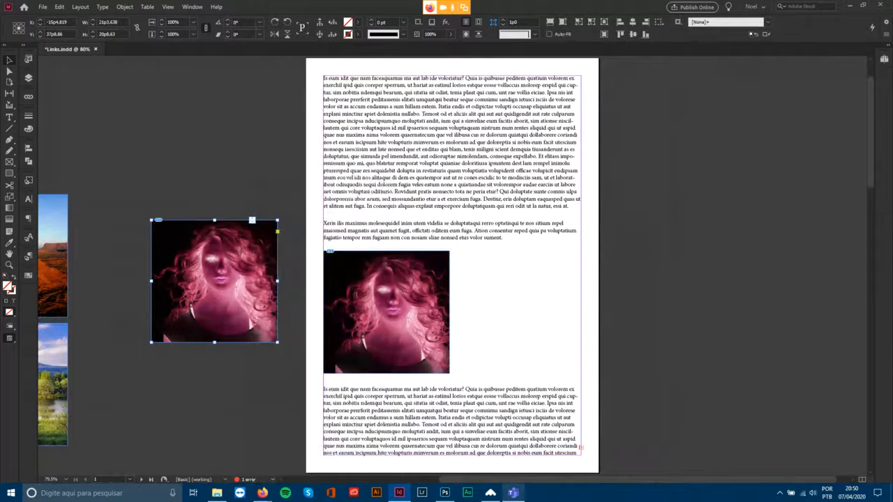
{"action": "left_click", "coordinate": [418, 279]}
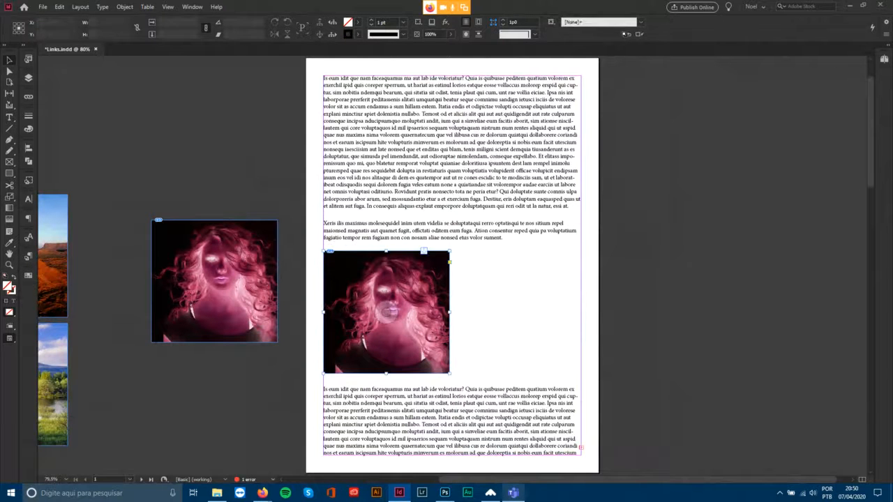
{"action": "mouse_move", "coordinate": [452, 265]}
{"action": "left_mouse_down"}
{"action": "mouse_move", "coordinate": [507, 249]}
{"action": "mouse_move", "coordinate": [454, 265]}
{"action": "left_mouse_up"}
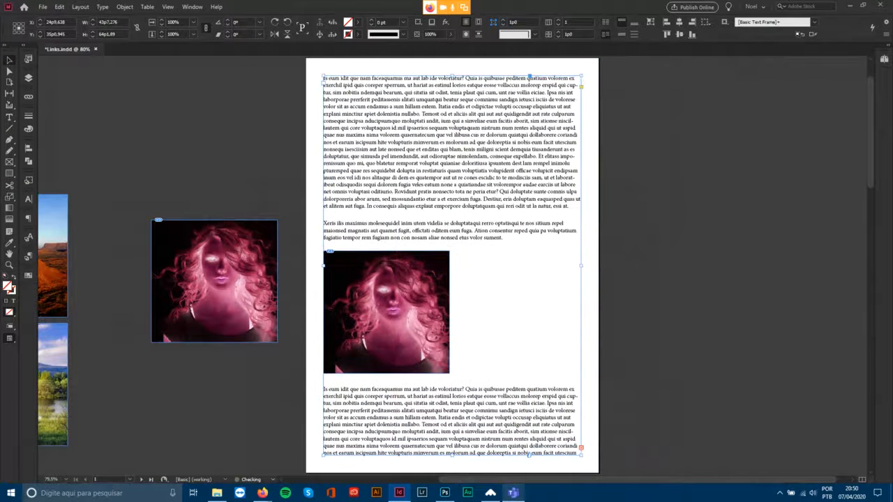
Shift the released portrait slightly farther from the page and anchor it to the beginning of the page text.
{"action": "left_click_drag", "start_coordinate": [216, 280], "coordinate": [187, 273]}
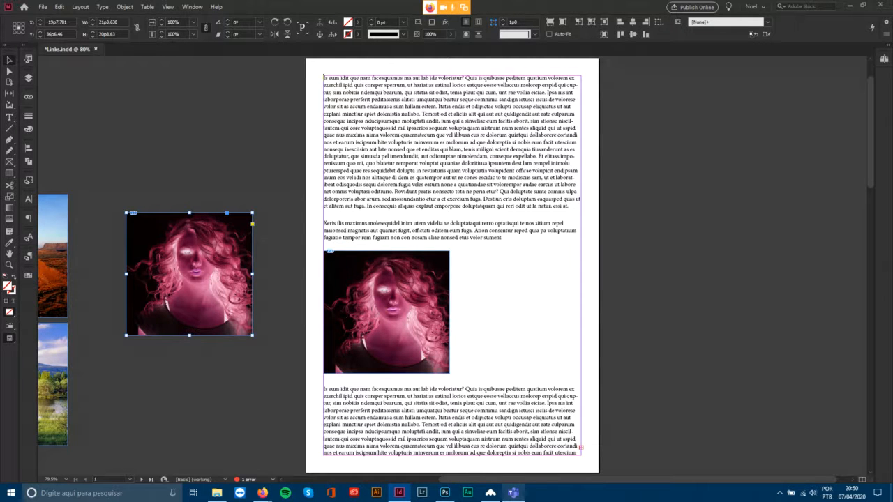
Narrow the text frame to about 26p8.4 and place it against the right margin of the first page.
{"action": "left_click_drag", "start_coordinate": [452, 265], "coordinate": [532, 260]}
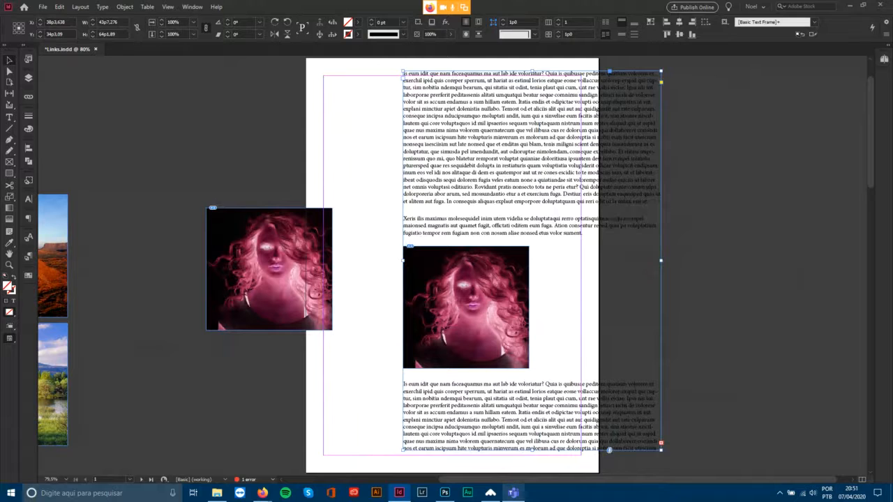
{"action": "left_click_drag", "start_coordinate": [661, 260], "coordinate": [561, 274]}
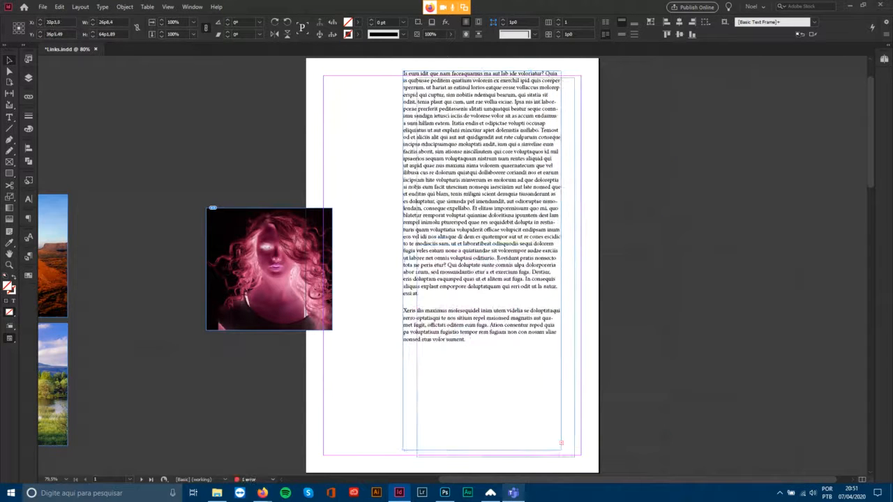
{"action": "left_click_drag", "start_coordinate": [501, 269], "coordinate": [521, 270]}
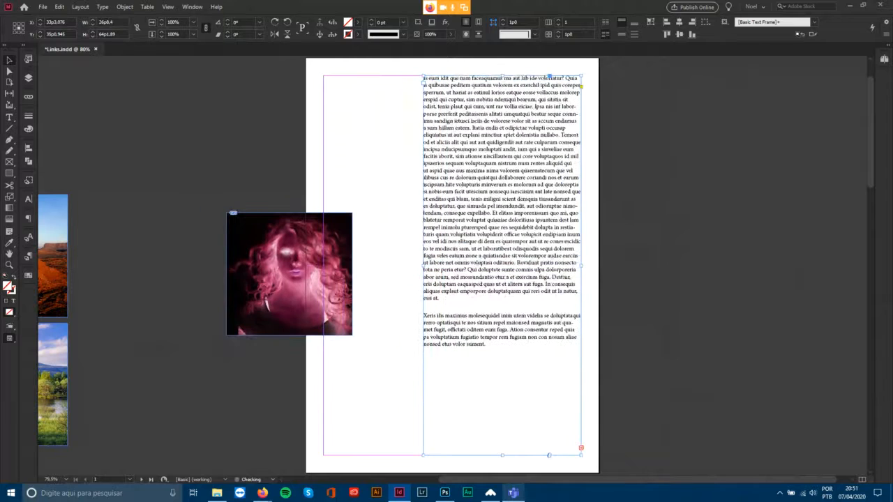
Move the three pictures off the pages of the second spread onto the pasteboard beside it.
{"action": "scroll", "coordinate": [453, 265], "scroll_direction": "down", "scroll_amount": 4}
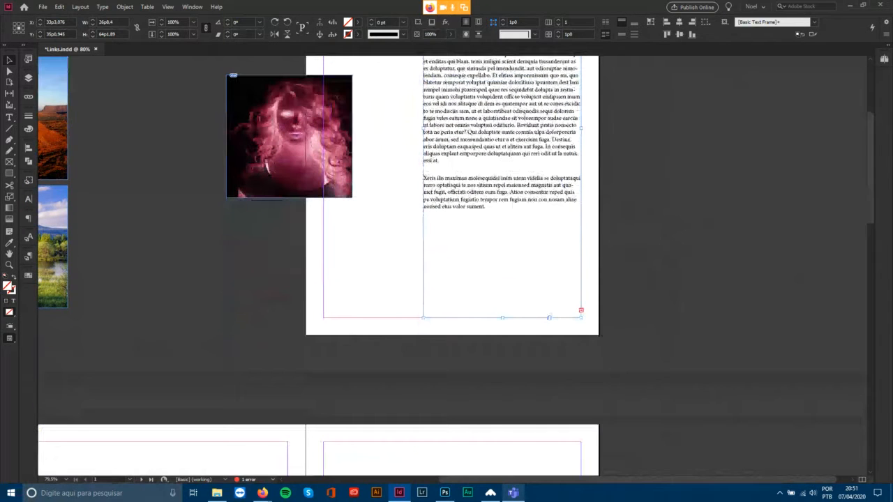
{"action": "scroll", "coordinate": [317, 265], "scroll_direction": "down", "scroll_amount": 10}
{"action": "key", "text": "ctrl+minus"}
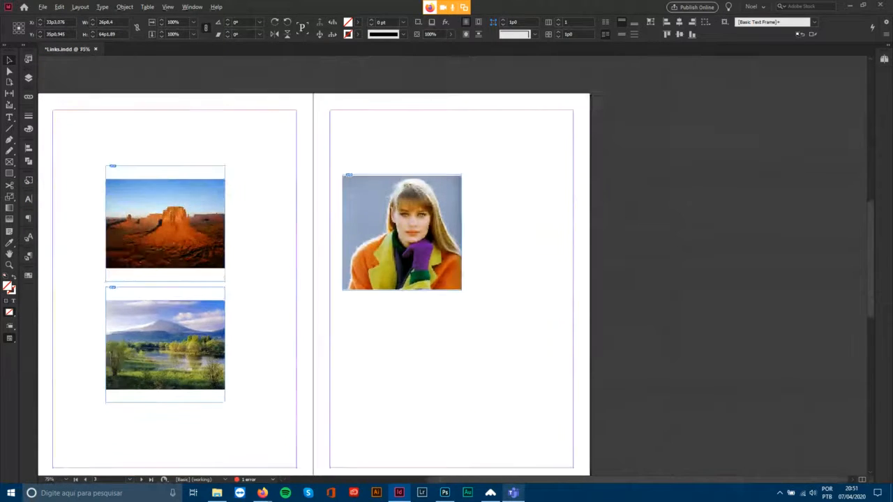
{"action": "key", "text": "ctrl+minus"}
{"action": "left_click_drag", "start_coordinate": [275, 213], "coordinate": [583, 324]}
{"action": "left_click_drag", "start_coordinate": [504, 261], "coordinate": [195, 256]}
{"action": "scroll", "coordinate": [194, 255], "scroll_direction": "up", "scroll_amount": 1}
Thread the first page's overset text into a new frame starting at the upper-left margin corner of page 2.
{"action": "left_click", "coordinate": [606, 119]}
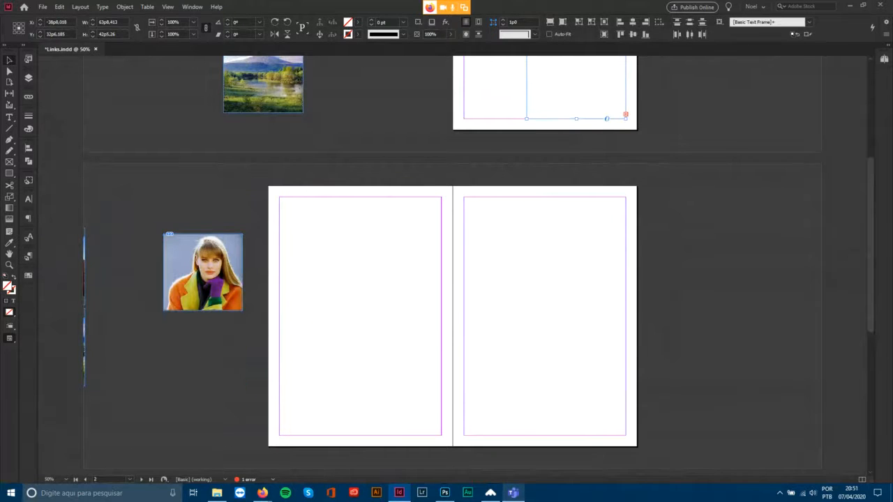
{"action": "left_click", "coordinate": [625, 114]}
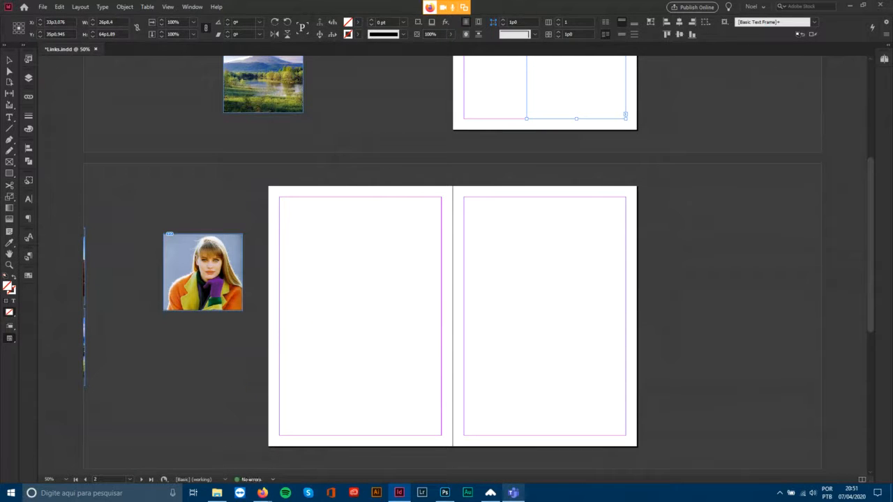
{"action": "left_click", "coordinate": [280, 197]}
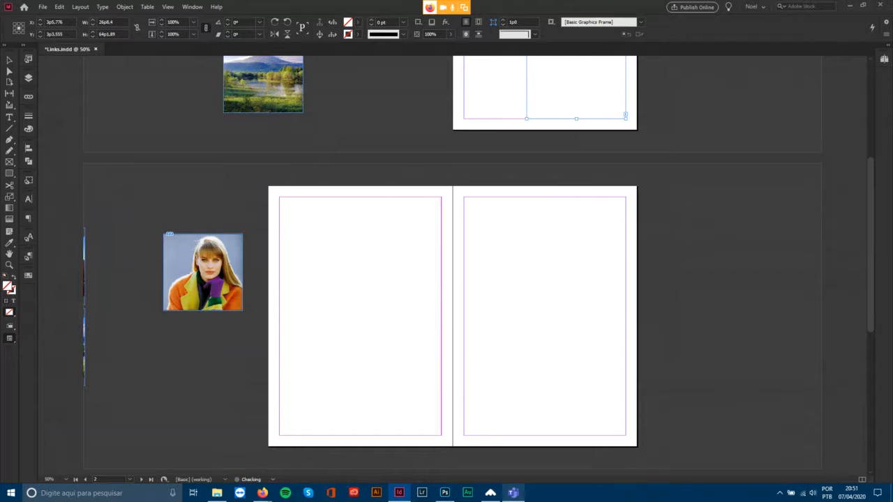
Narrow the first page's text frame to about 16p10.3, keeping its right edge on the margin.
{"action": "scroll", "coordinate": [447, 265], "scroll_direction": "up", "scroll_amount": 4}
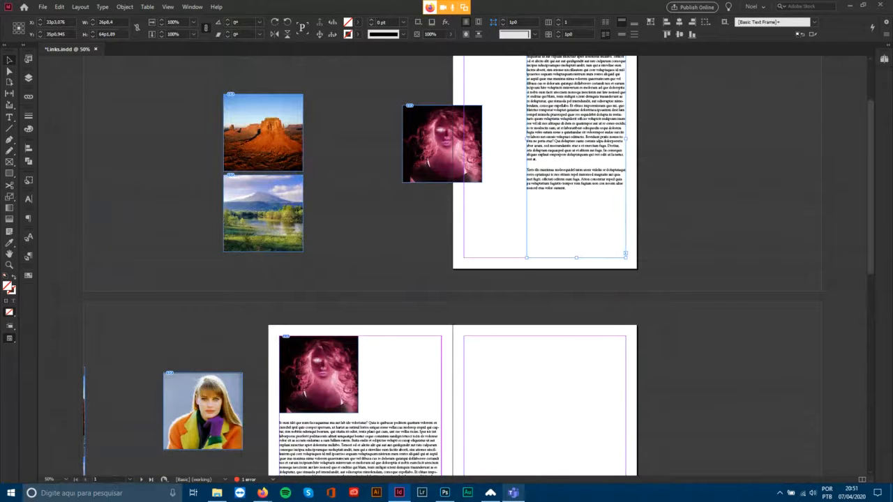
{"action": "left_click_drag", "start_coordinate": [527, 138], "coordinate": [563, 139]}
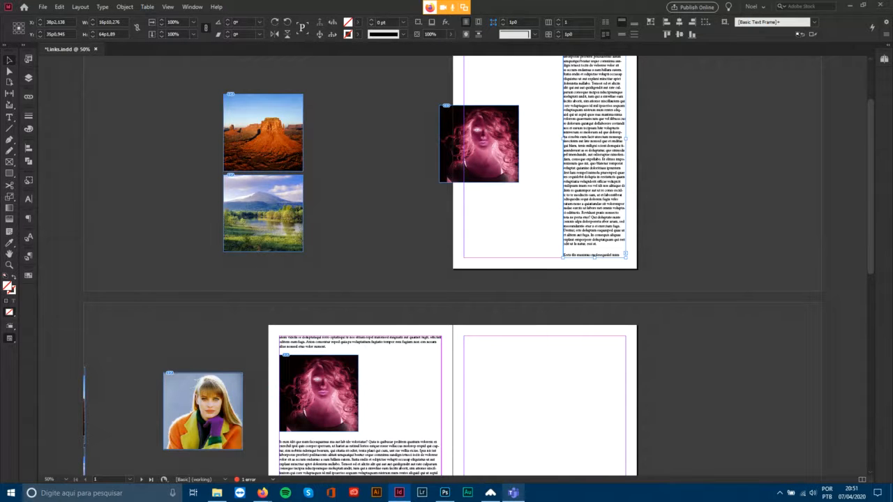
Release the pink portrait on the first page from its anchored position in the text.
{"action": "key", "text": "z"}
{"action": "left_click_drag", "start_coordinate": [408, 91], "coordinate": [641, 198]}
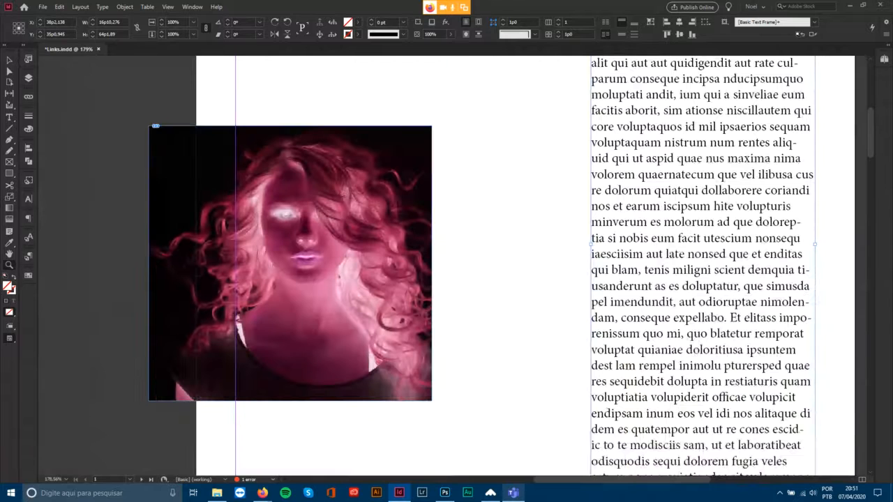
{"action": "key", "text": "v"}
{"action": "left_click", "coordinate": [335, 230]}
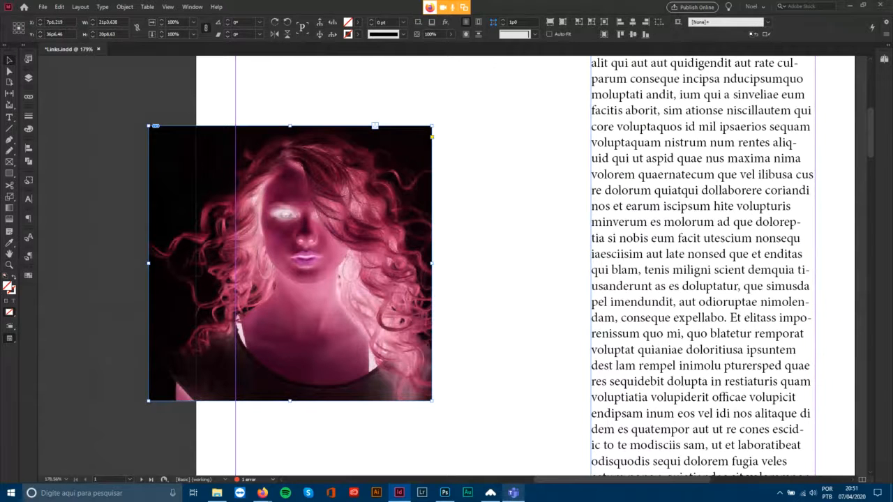
{"action": "right_click", "coordinate": [375, 126]}
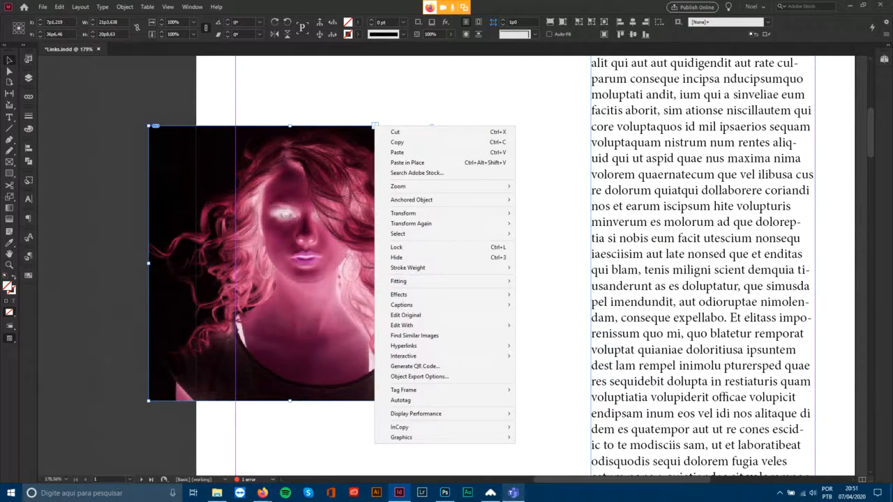
{"action": "mouse_move", "coordinate": [419, 200]}
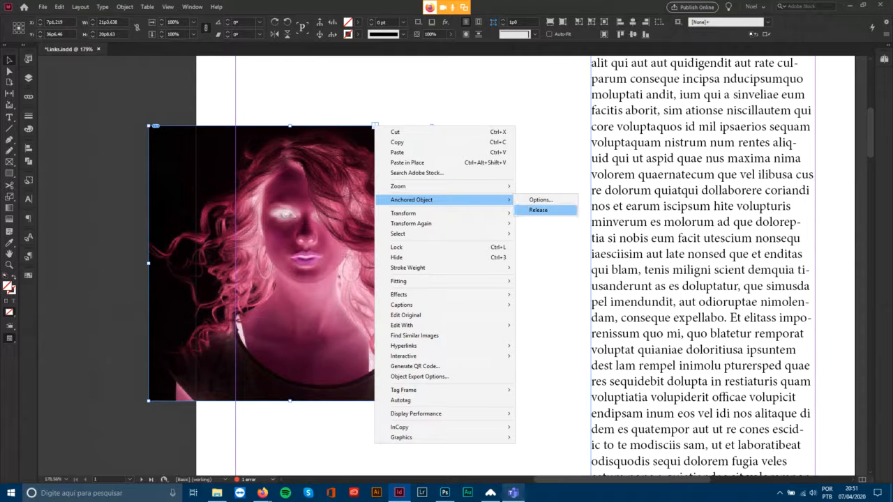
{"action": "left_click", "coordinate": [538, 210]}
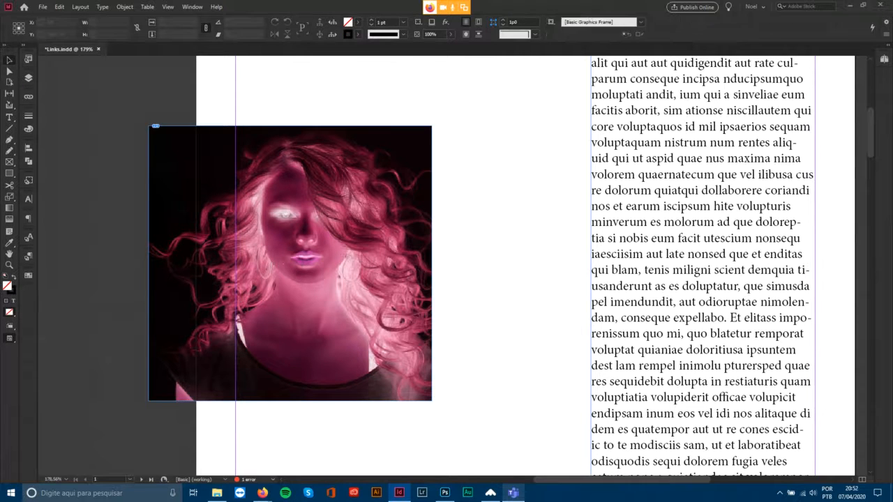
Move the released portrait off the first page onto the pasteboard and select the page's text frame.
{"action": "left_click_drag", "start_coordinate": [291, 263], "coordinate": [2, 261]}
{"action": "key", "text": "ctrl+minus"}
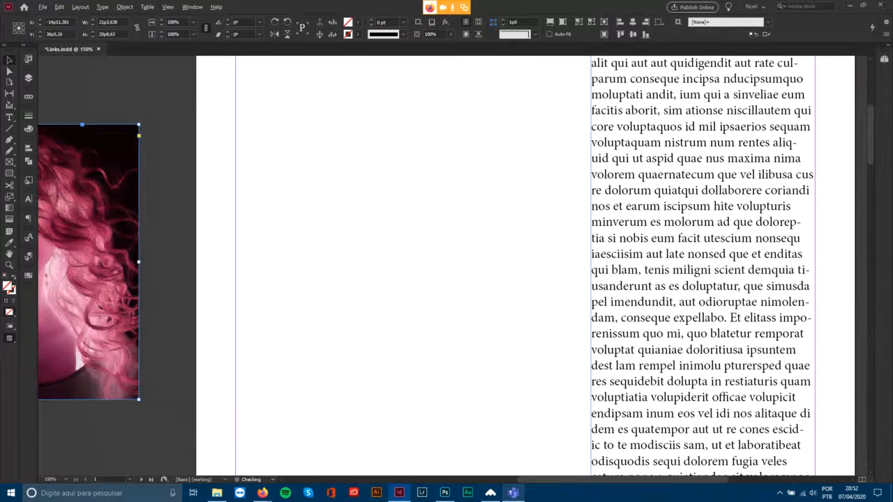
{"action": "key", "text": "ctrl+minus"}
{"action": "key", "text": "ctrl+minus"}
{"action": "key", "text": "ctrl+minus"}
{"action": "key", "text": "ctrl+shift+a"}
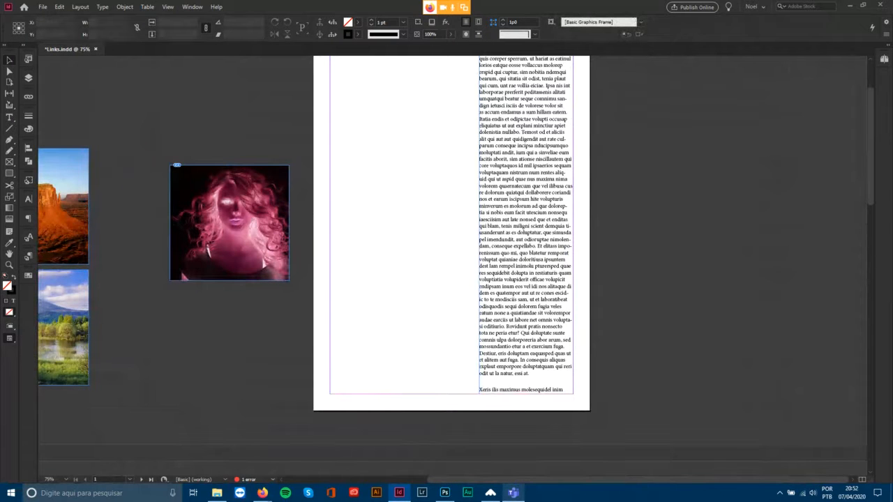
{"action": "left_click", "coordinate": [524, 215]}
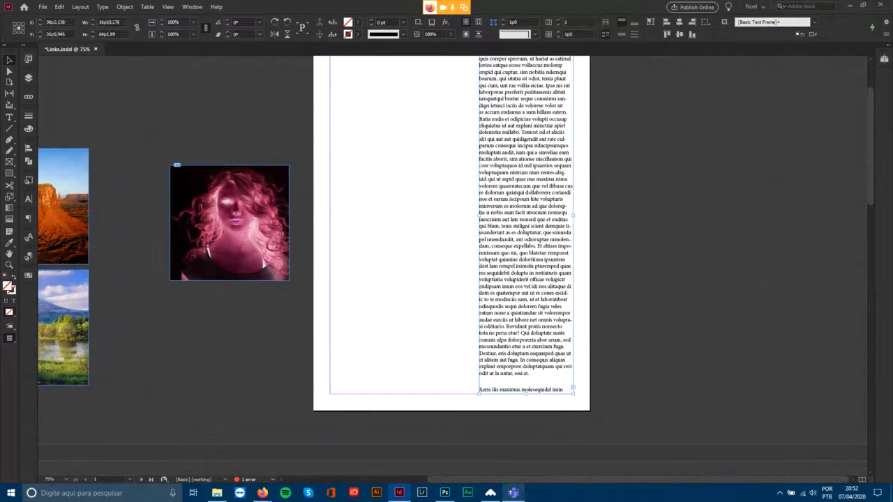
Widen the first page's text frame to the full margin width and move the loose pink portrait farther out on the pasteboard.
{"action": "left_click_drag", "start_coordinate": [479, 216], "coordinate": [330, 216]}
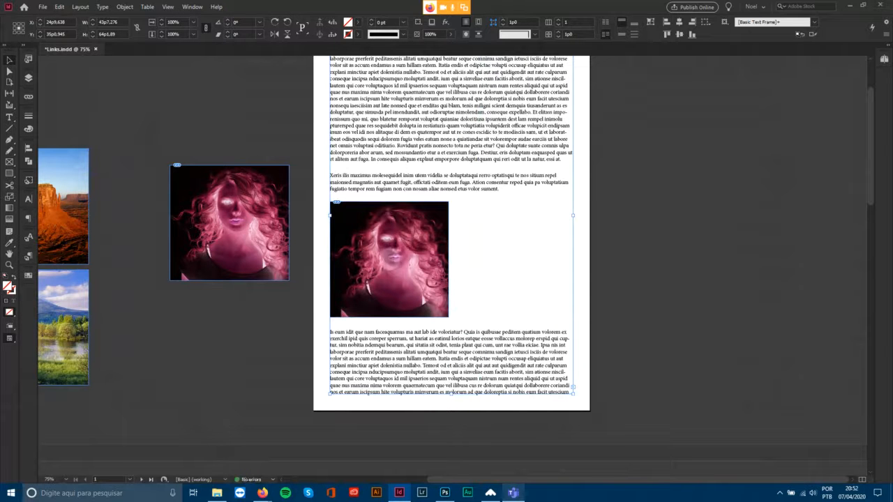
{"action": "left_click", "coordinate": [229, 223]}
{"action": "left_click_drag", "start_coordinate": [229, 224], "coordinate": [147, 190]}
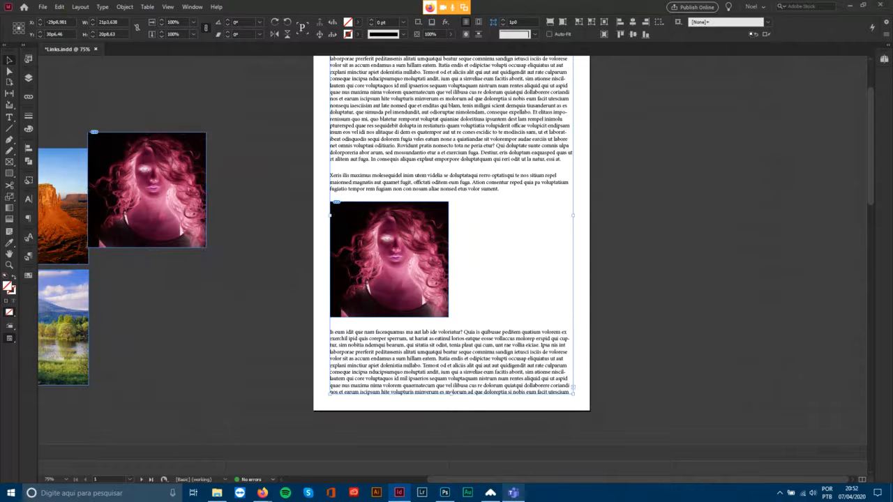
Narrow the first page's text frame to about 22p3.7, keeping its right edge on the margin.
{"action": "left_click", "coordinate": [450, 393]}
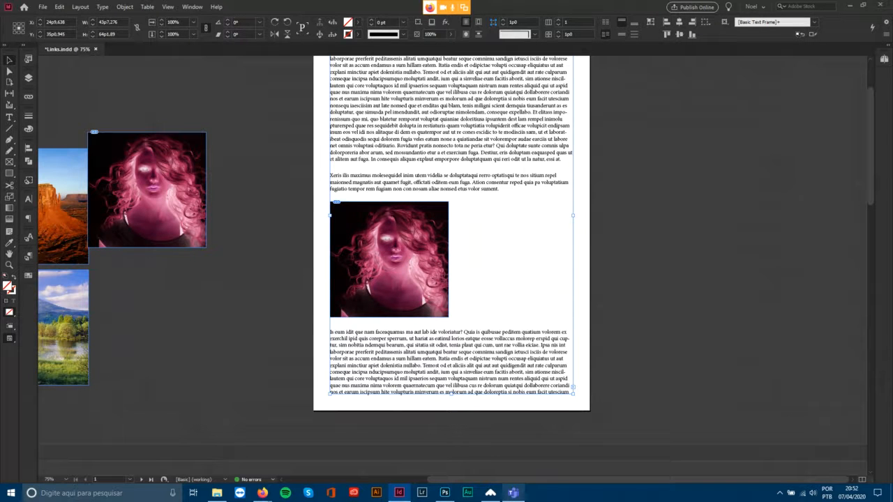
{"action": "left_click_drag", "start_coordinate": [330, 215], "coordinate": [449, 222]}
{"action": "scroll", "coordinate": [449, 222], "scroll_direction": "up", "scroll_amount": 2}
{"action": "scroll", "coordinate": [450, 222], "scroll_direction": "up", "scroll_amount": 1}
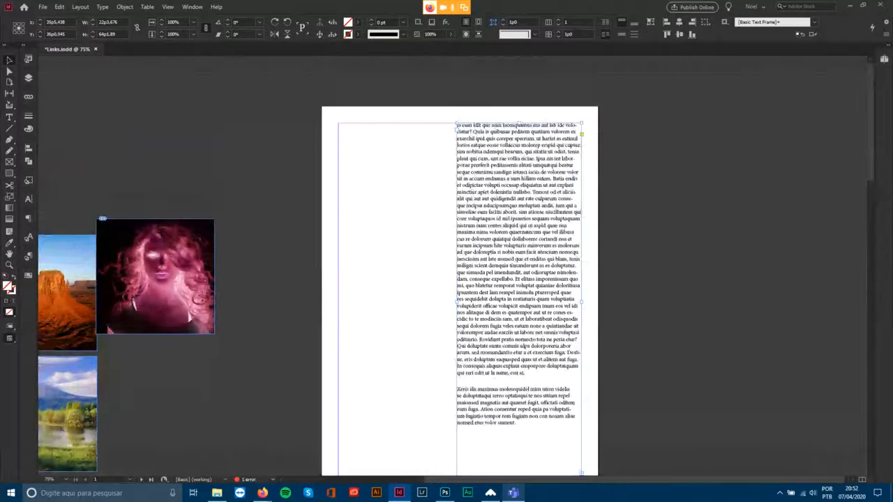
Delete the opening lines of the first page's text, up to the words "earum iscipsum".
{"action": "triple_click", "coordinate": [519, 219]}
{"action": "left_click_drag", "start_coordinate": [578, 239], "coordinate": [457, 124]}
{"action": "key", "text": "Delete"}
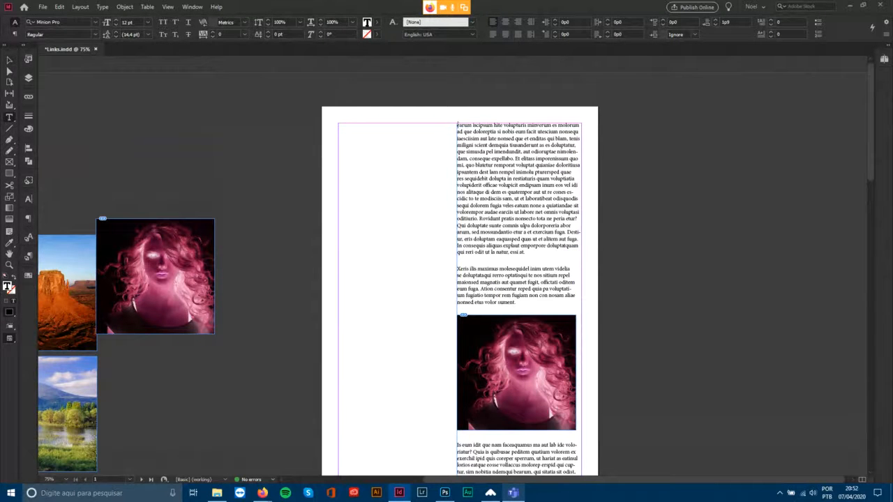
Scale the inline pink portrait on the first page down to about 13p8.9 by 13p4.4, together with its frame.
{"action": "key", "text": "Escape"}
{"action": "left_click", "coordinate": [530, 373]}
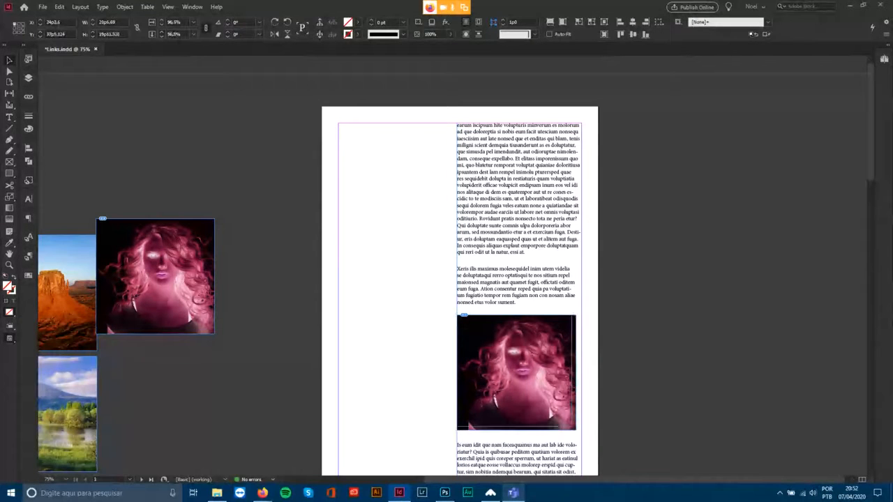
{"action": "left_click_drag", "start_coordinate": [575, 431], "coordinate": [533, 389]}
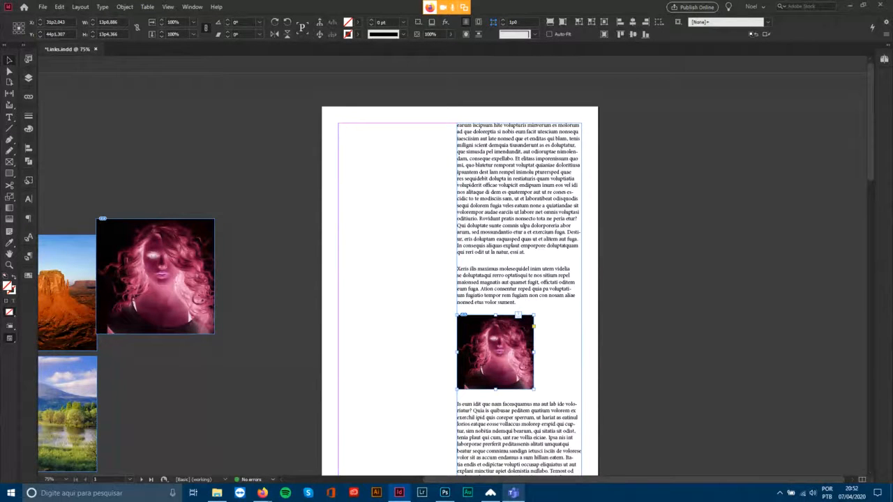
Delete the loose portrait and the landscape pictures from the pasteboard beside the first page.
{"action": "scroll", "coordinate": [459, 292], "scroll_direction": "down", "scroll_amount": 1}
{"action": "scroll", "coordinate": [460, 291], "scroll_direction": "left", "scroll_amount": 1}
{"action": "scroll", "coordinate": [453, 279], "scroll_direction": "up", "scroll_amount": 1}
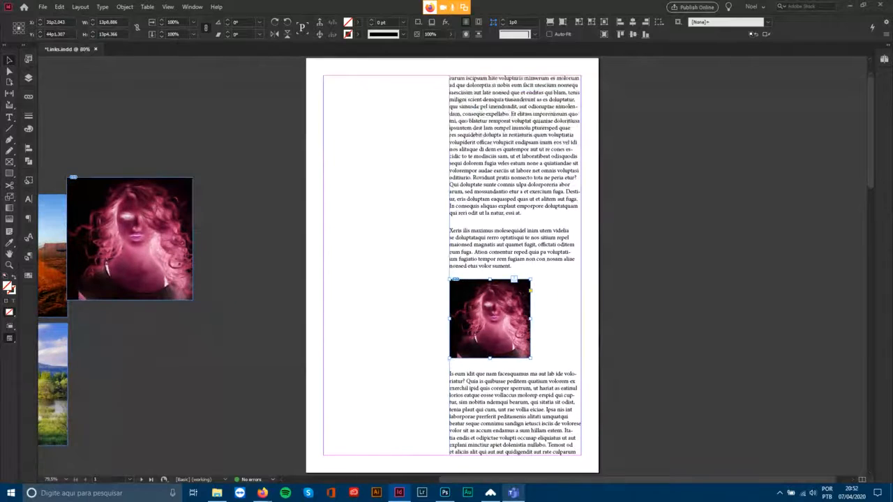
{"action": "scroll", "coordinate": [454, 279], "scroll_direction": "left", "scroll_amount": 2}
{"action": "key", "text": "Delete"}
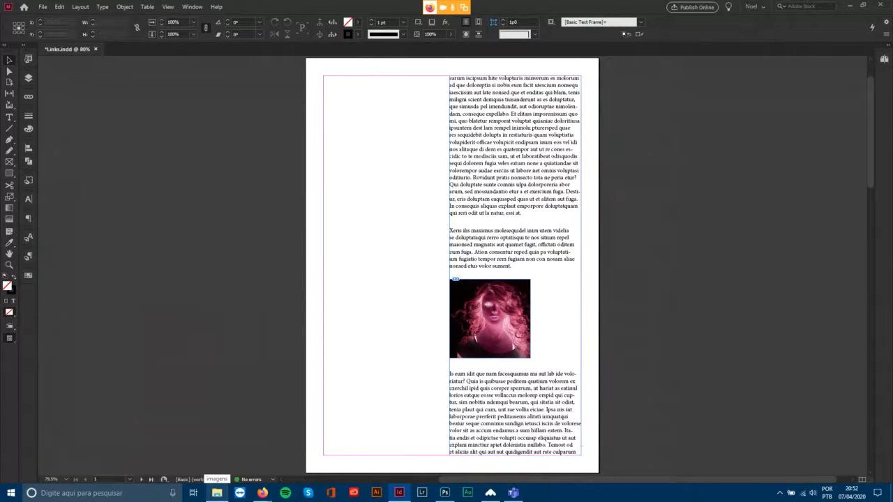
Examine the Anchored Object Options of the inline pink portrait and close them with the Inline position kept.
{"action": "left_click", "coordinate": [517, 452]}
{"action": "left_click", "coordinate": [490, 319]}
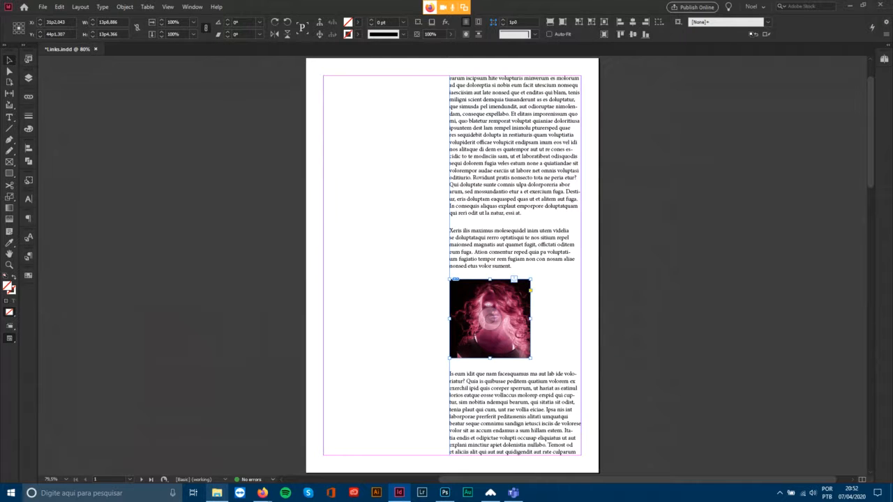
{"action": "right_click", "coordinate": [514, 314]}
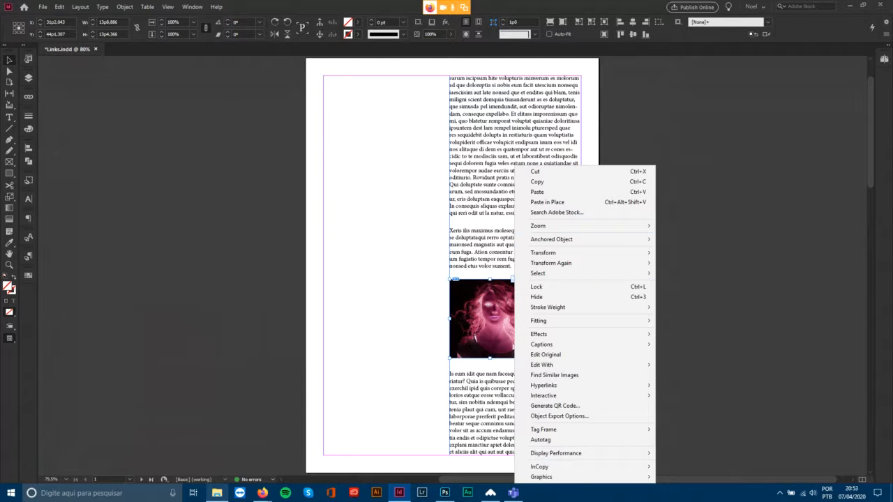
{"action": "mouse_move", "coordinate": [551, 240]}
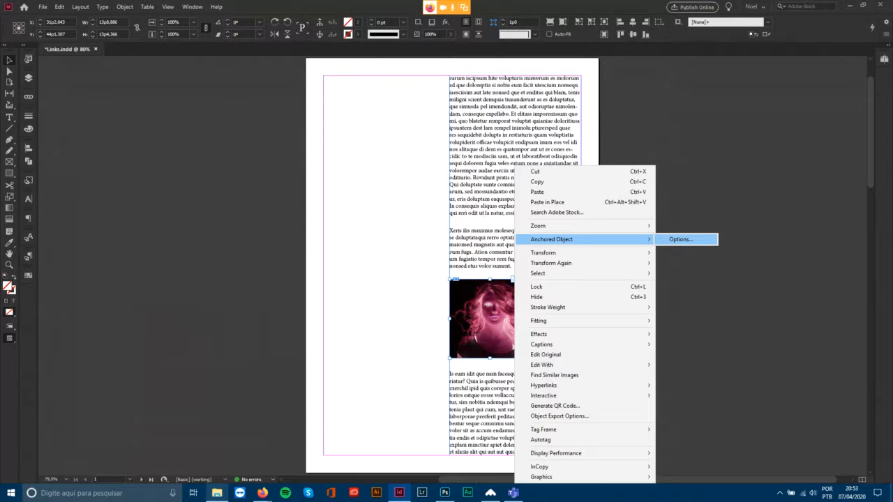
{"action": "left_click", "coordinate": [680, 240]}
{"action": "left_click_drag", "start_coordinate": [418, 127], "coordinate": [144, 116]}
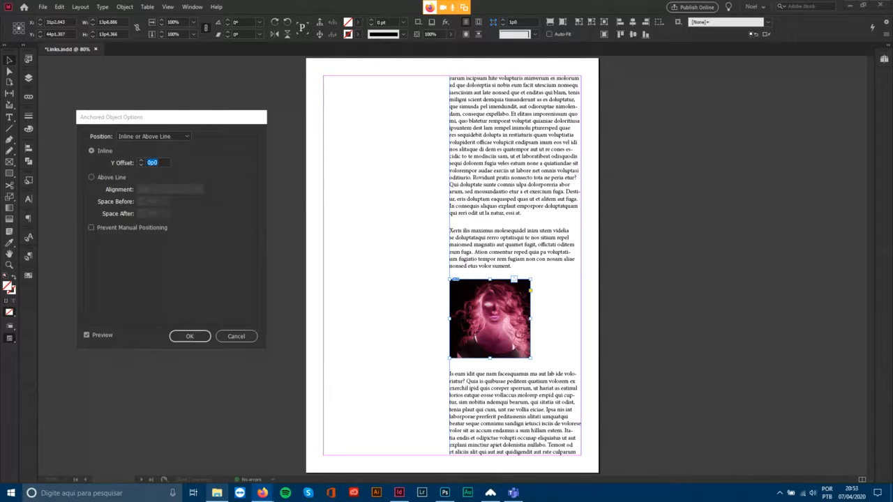
{"action": "left_click_drag", "start_coordinate": [225, 112], "coordinate": [170, 116]}
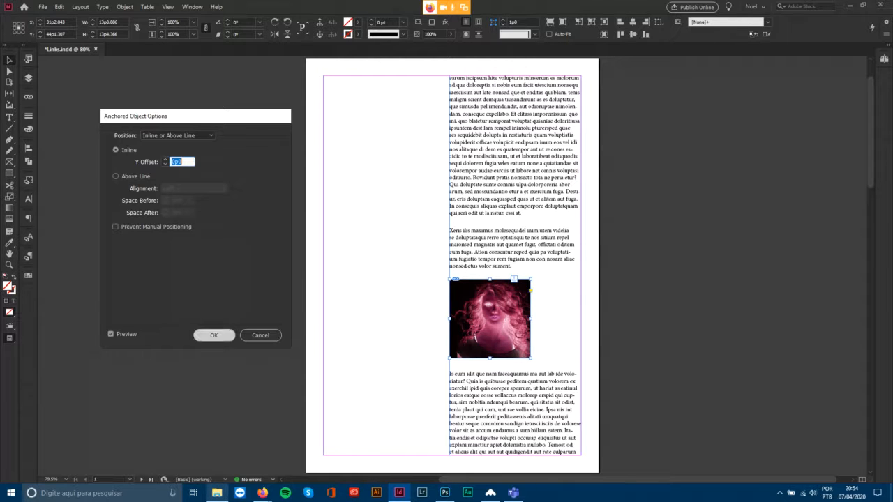
{"action": "left_click", "coordinate": [214, 334]}
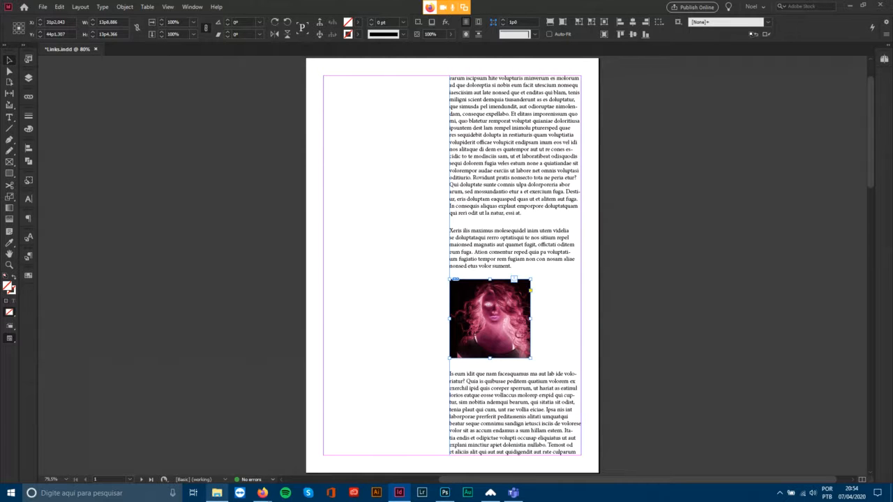
Move the photo of the woman in the orange coat from beside page 2 to the pasteboard beside the first page.
{"action": "scroll", "coordinate": [447, 265], "scroll_direction": "down", "scroll_amount": 5}
{"action": "scroll", "coordinate": [446, 265], "scroll_direction": "down", "scroll_amount": 3}
{"action": "scroll", "coordinate": [446, 265], "scroll_direction": "left", "scroll_amount": 4}
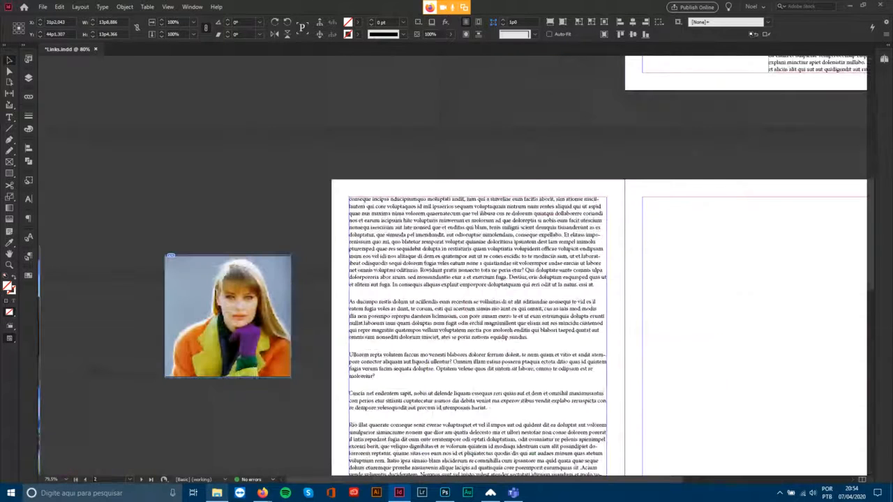
{"action": "left_click_drag", "start_coordinate": [218, 310], "coordinate": [278, 43]}
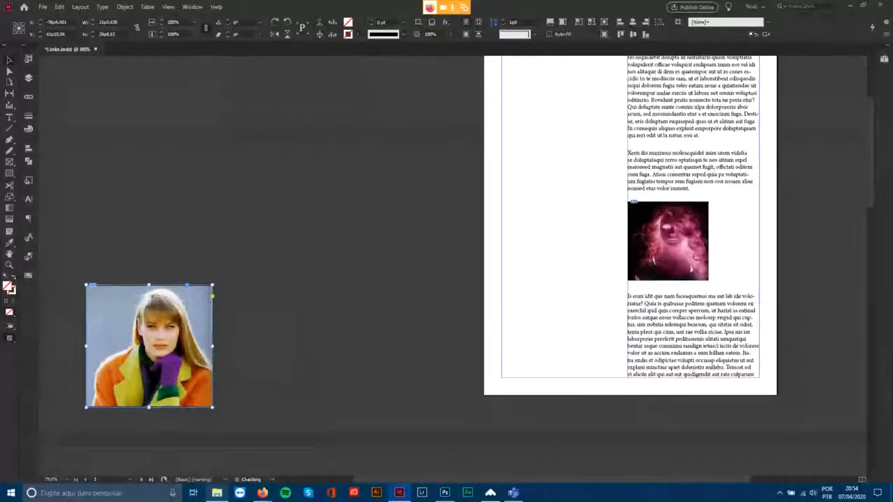
Enlarge the orange-coat photo's frame to about 43p7.3 by 38p4.3 and scale the picture to fill it.
{"action": "left_click_drag", "start_coordinate": [354, 147], "coordinate": [354, 147]}
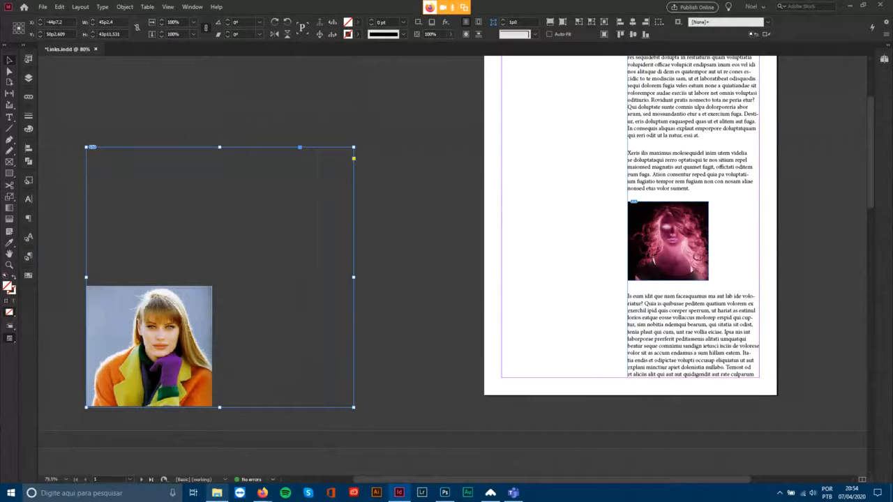
{"action": "key", "text": "ctrl+alt+c"}
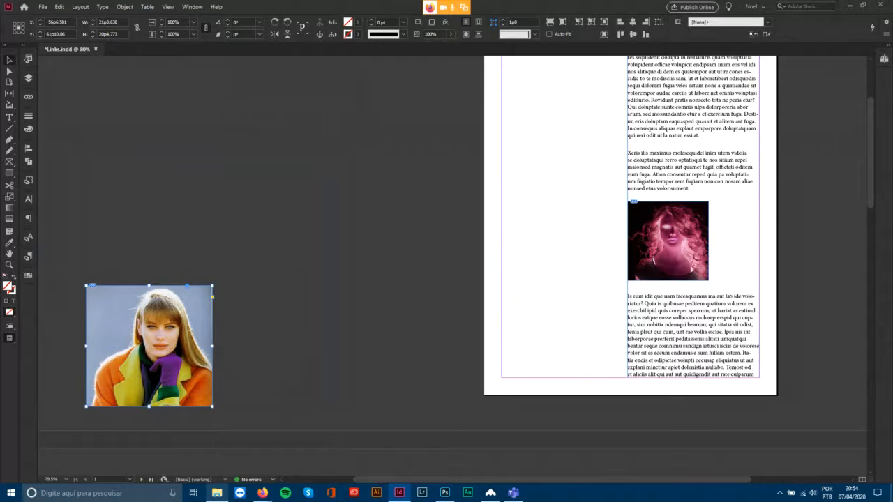
{"action": "left_click_drag", "start_coordinate": [212, 286], "coordinate": [343, 179]}
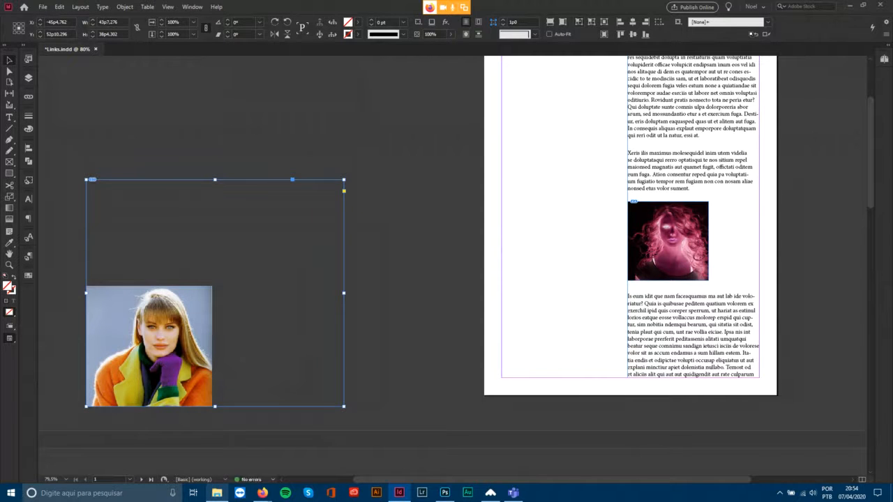
{"action": "key", "text": "ctrl+alt+shift+c"}
Cut the enlarged photo and paste it inline on a new line after the paragraph ending "natur, essi at.".
{"action": "key", "text": "Delete"}
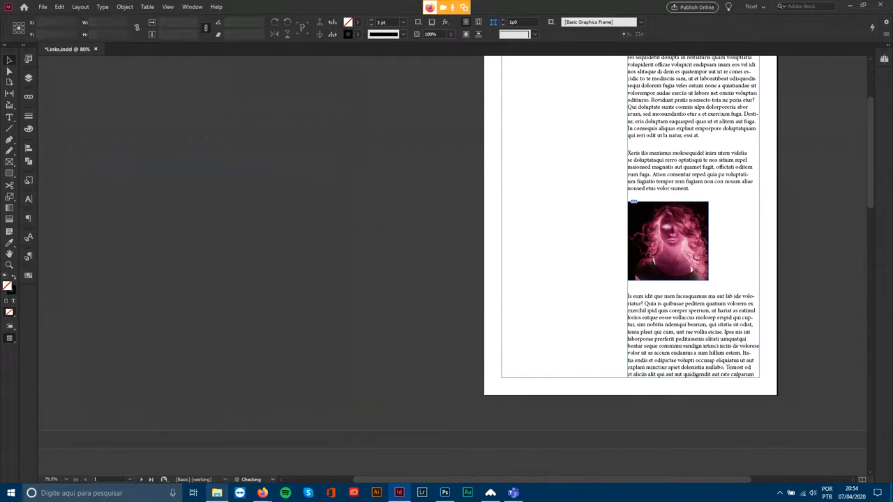
{"action": "double_click", "coordinate": [645, 135]}
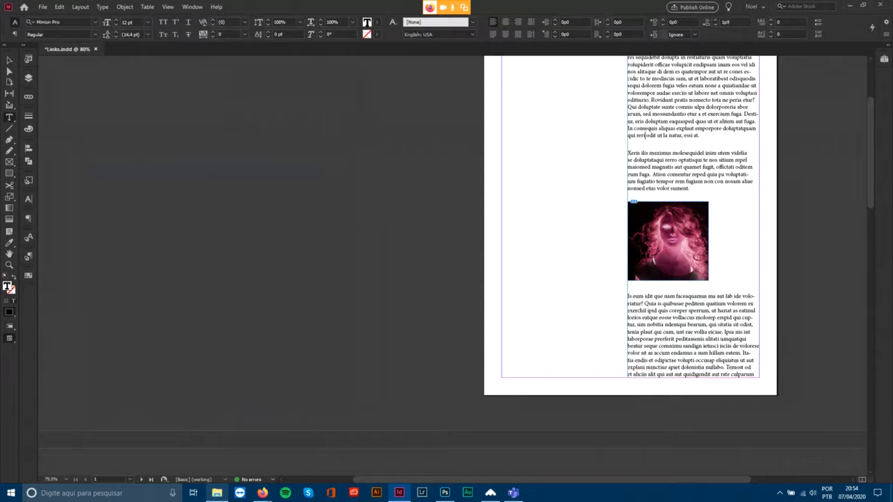
{"action": "key", "text": "Return"}
{"action": "key", "text": "ctrl+v"}
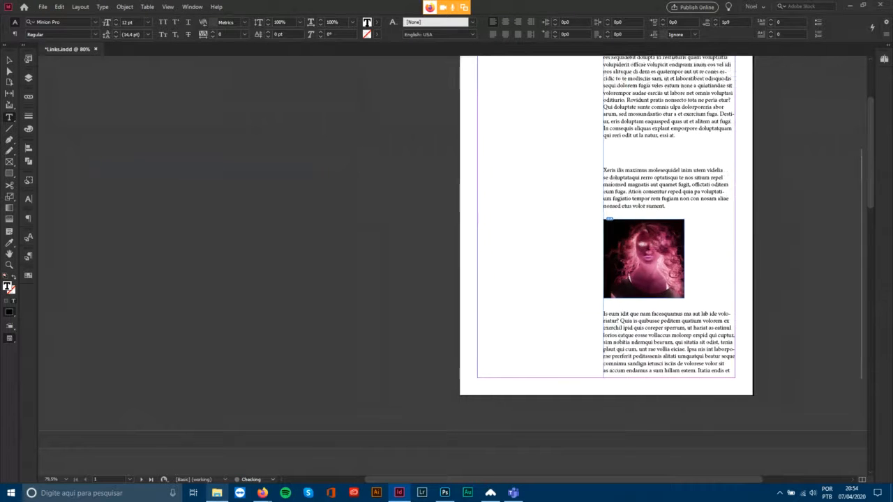
{"action": "key", "text": "Escape"}
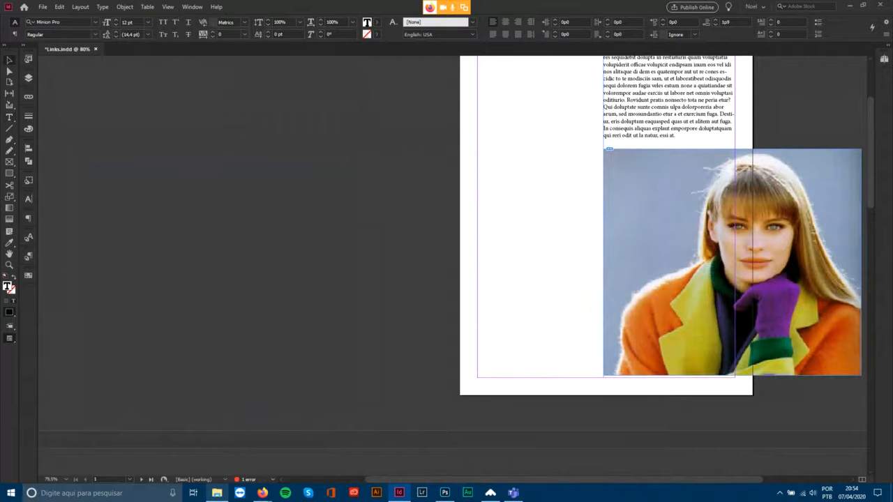
Scale the inline orange-coat photo down to about 13p3.6 by 11p8.4 so it fits within the text column.
{"action": "left_click_drag", "start_coordinate": [733, 264], "coordinate": [553, 290]}
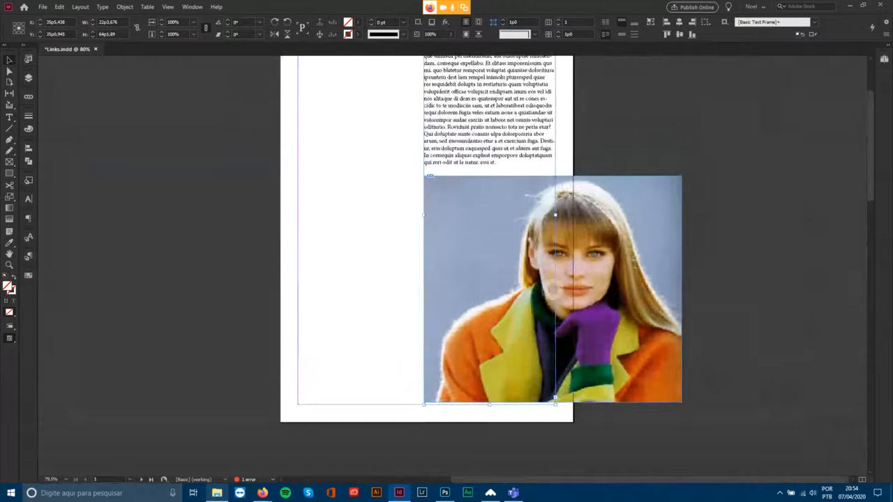
{"action": "left_click", "coordinate": [554, 290]}
{"action": "left_click_drag", "start_coordinate": [681, 403], "coordinate": [502, 244]}
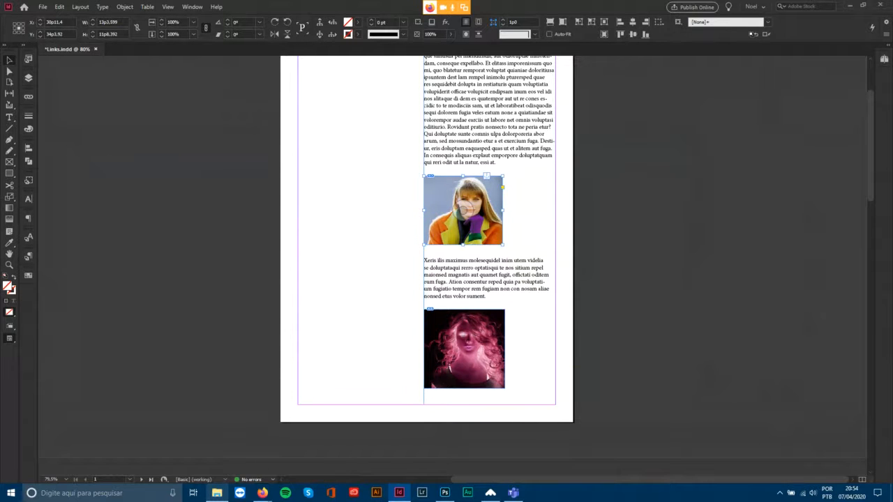
Change the orange-coat photo's anchored position from Inline to Above Line, previewing both settings.
{"action": "right_click", "coordinate": [487, 193]}
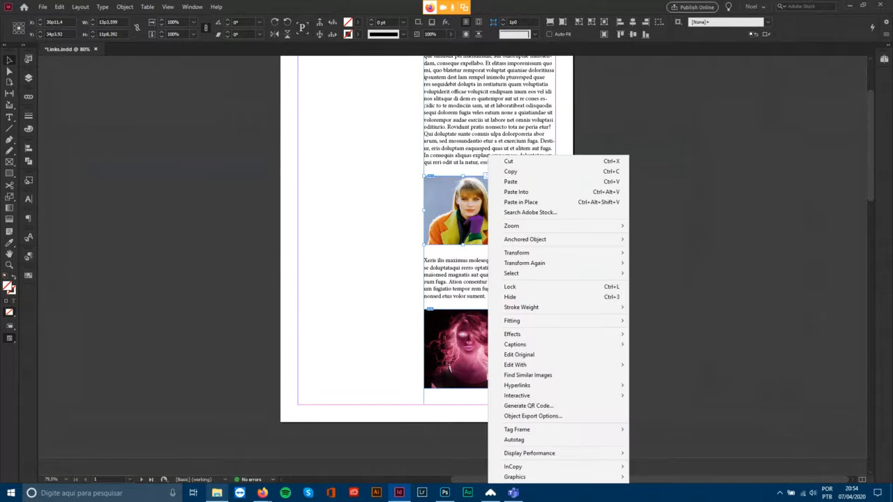
{"action": "mouse_move", "coordinate": [525, 240]}
{"action": "left_click", "coordinate": [652, 239]}
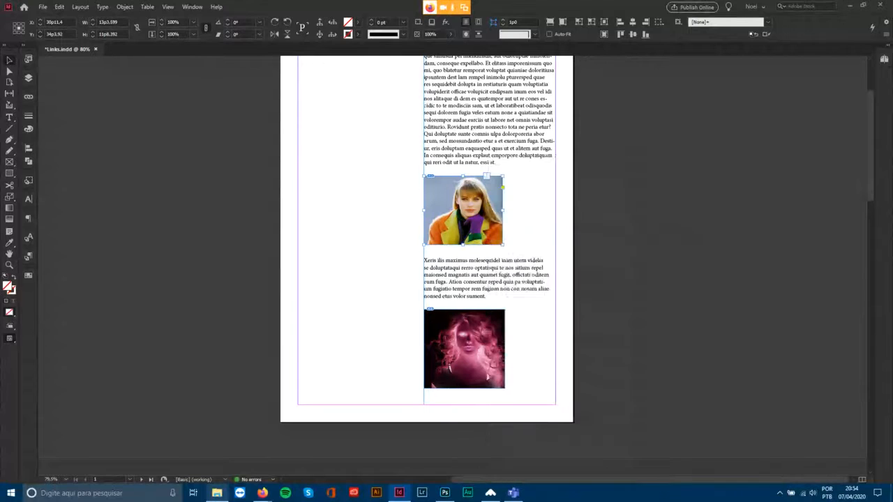
{"action": "left_click_drag", "start_coordinate": [195, 116], "coordinate": [186, 106]}
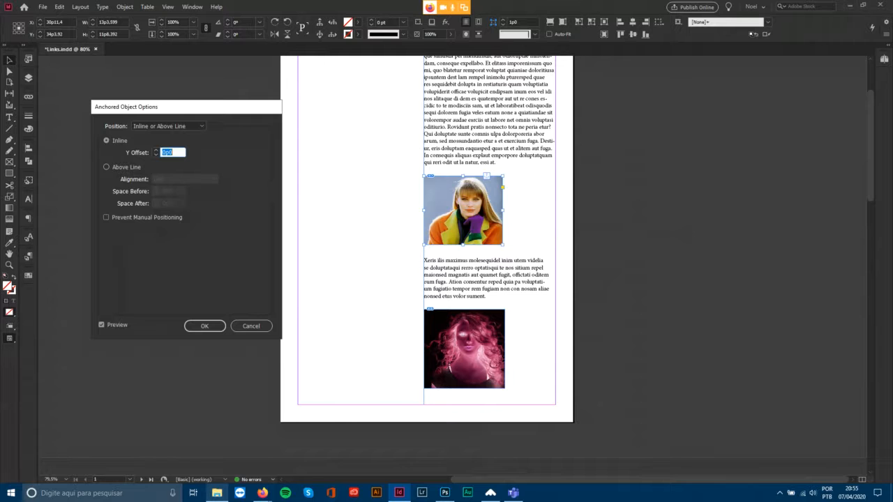
{"action": "left_click", "coordinate": [106, 166]}
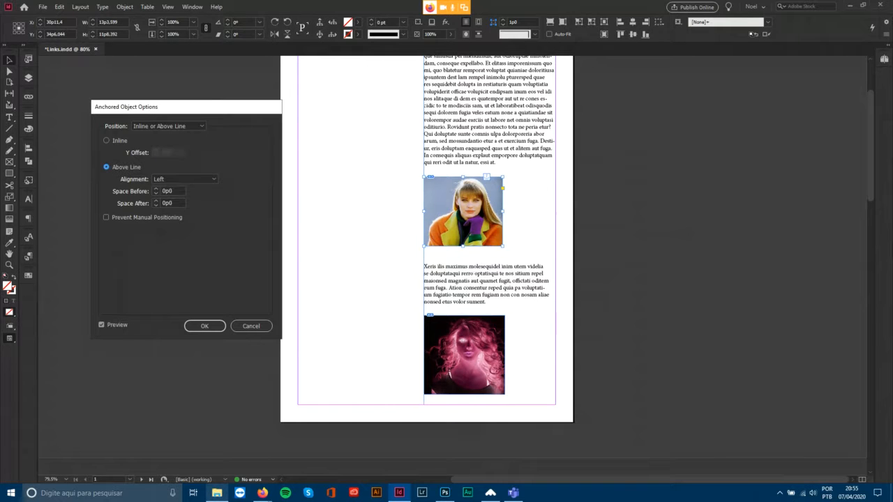
{"action": "left_click", "coordinate": [106, 141]}
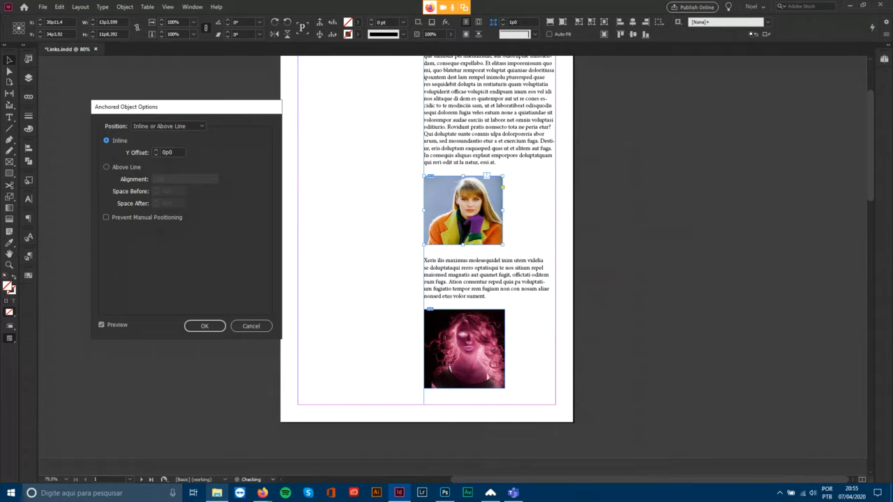
{"action": "left_click", "coordinate": [106, 167]}
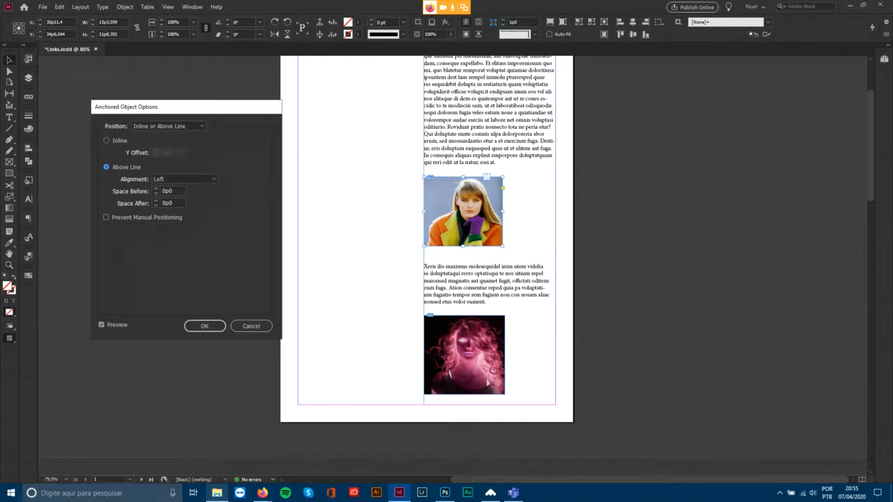
Set the Above Line alignment of the orange-coat photo to Center.
{"action": "mouse_move", "coordinate": [186, 107]}
{"action": "left_mouse_down"}
{"action": "mouse_move", "coordinate": [225, 95]}
{"action": "mouse_move", "coordinate": [192, 111]}
{"action": "left_mouse_up"}
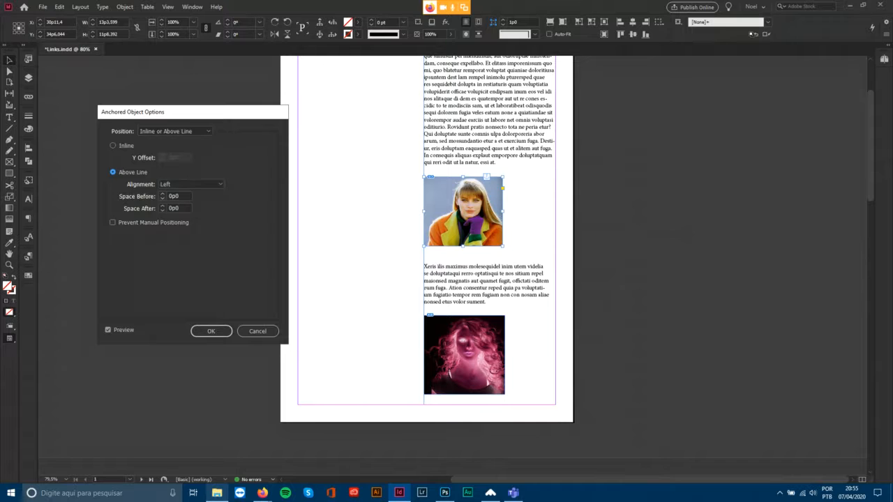
{"action": "left_click", "coordinate": [190, 184]}
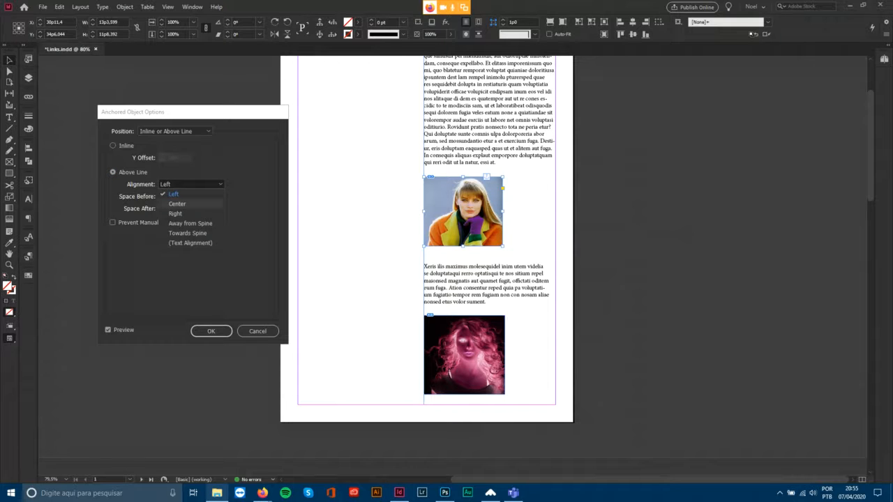
{"action": "left_click", "coordinate": [174, 204]}
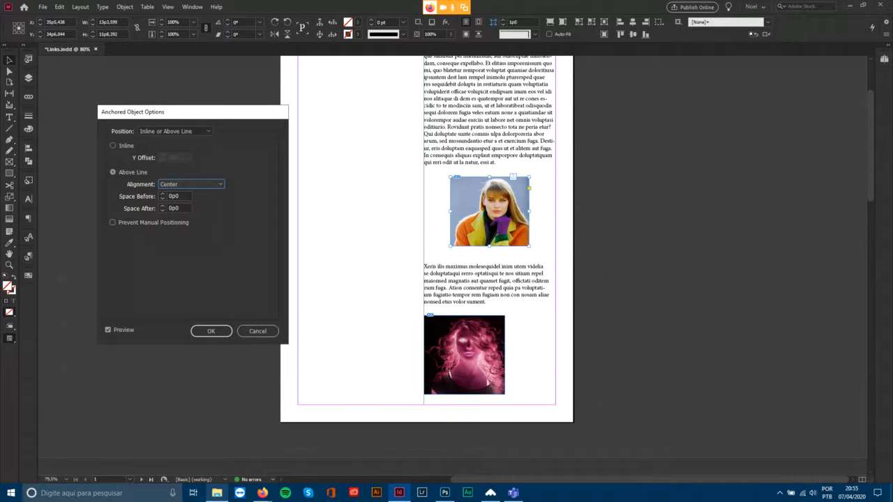
Try Right and Left as the orange-coat photo's Above Line alignment, then discard the changes.
{"action": "left_click", "coordinate": [189, 184]}
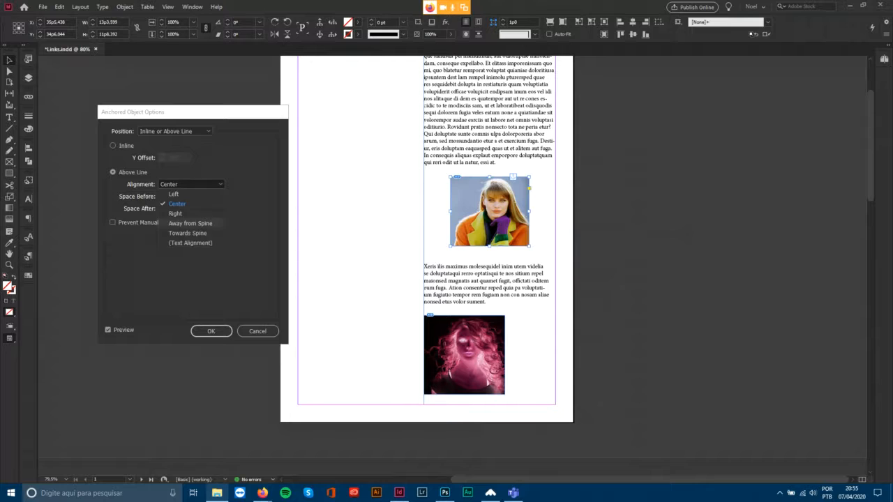
{"action": "left_click", "coordinate": [174, 213]}
{"action": "left_click", "coordinate": [190, 184]}
{"action": "left_click", "coordinate": [174, 194]}
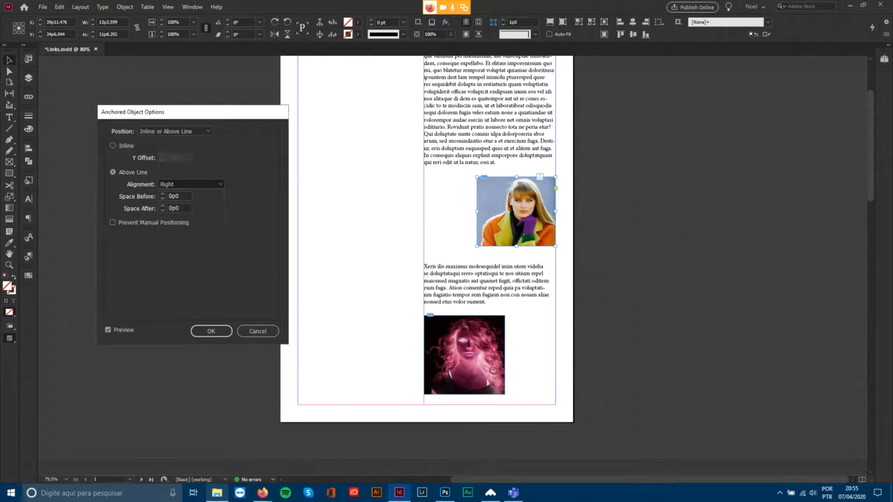
{"action": "left_click", "coordinate": [190, 185]}
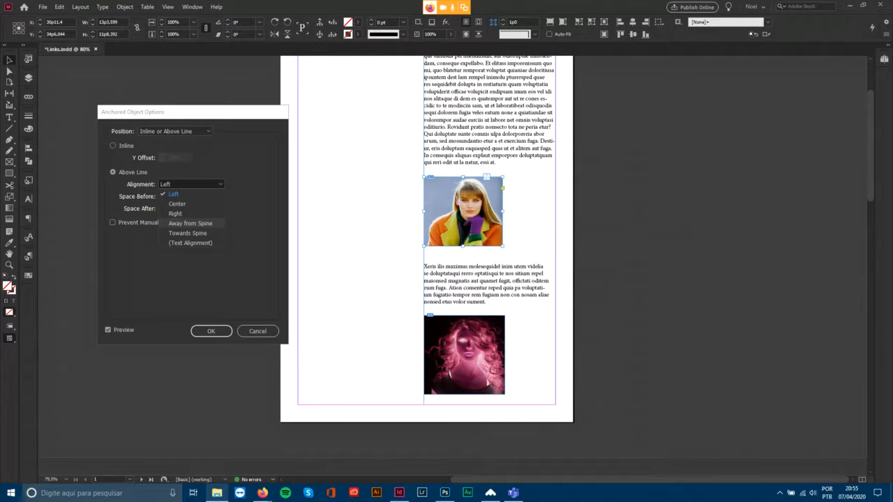
{"action": "left_click", "coordinate": [258, 331]}
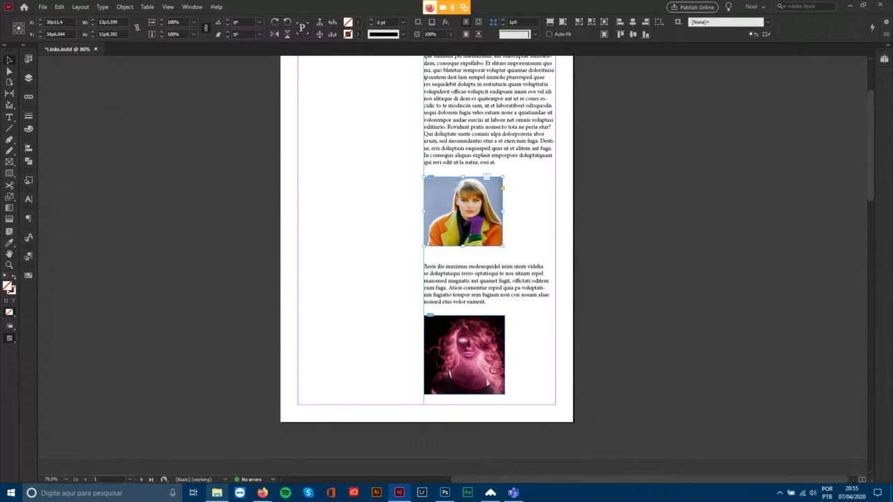
Move the full-width text frame to the facing right-hand page and the narrow text frame with both photos onto the left-hand page.
{"action": "scroll", "coordinate": [452, 269], "scroll_direction": "down", "scroll_amount": 5}
{"action": "scroll", "coordinate": [452, 269], "scroll_direction": "down", "scroll_amount": 1}
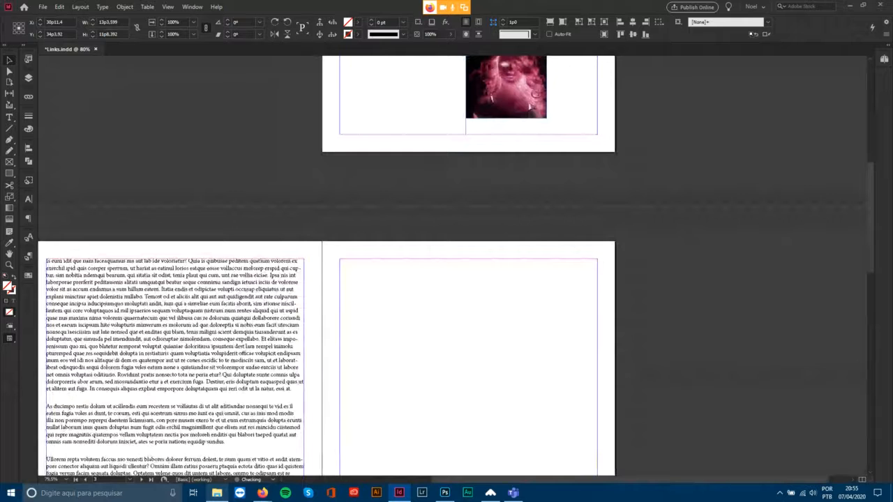
{"action": "left_click", "coordinate": [175, 348]}
{"action": "left_click_drag", "start_coordinate": [175, 349], "coordinate": [468, 349]}
{"action": "mouse_move", "coordinate": [239, 448]}
{"action": "left_mouse_down"}
{"action": "mouse_move", "coordinate": [224, 269]}
{"action": "mouse_move", "coordinate": [200, 280]}
{"action": "mouse_move", "coordinate": [362, 65]}
{"action": "mouse_move", "coordinate": [394, 252]}
{"action": "mouse_move", "coordinate": [401, 233]}
{"action": "mouse_move", "coordinate": [338, 268]}
{"action": "left_mouse_up"}
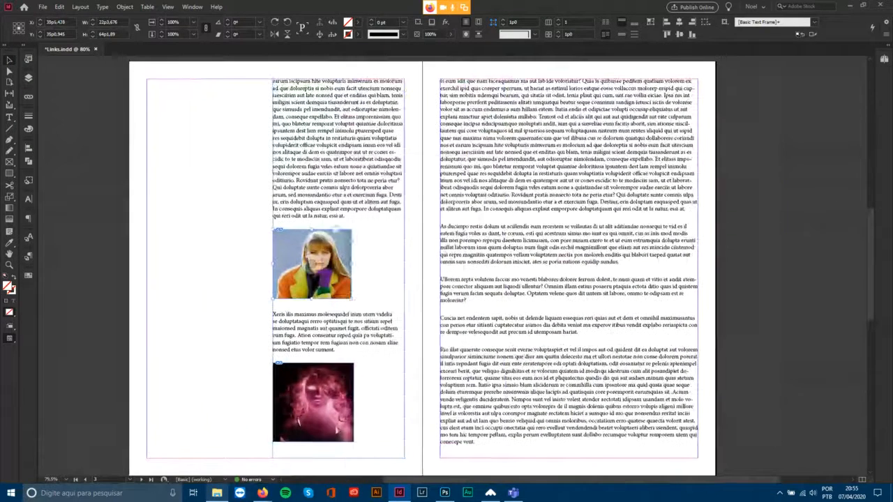
Anchor the orange-coat photo Above Line with its alignment set to Away from Spine.
{"action": "right_click", "coordinate": [325, 264]}
{"action": "mouse_move", "coordinate": [362, 239]}
{"action": "left_click", "coordinate": [485, 239]}
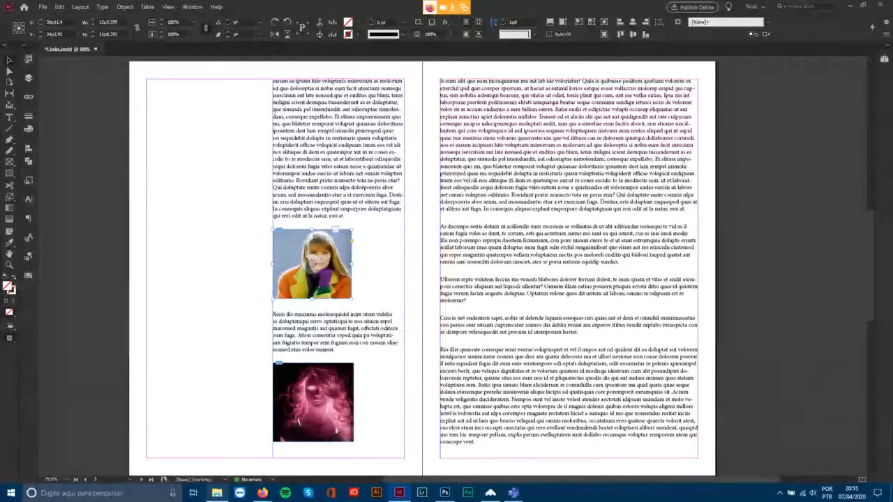
{"action": "key", "text": "BackSpace"}
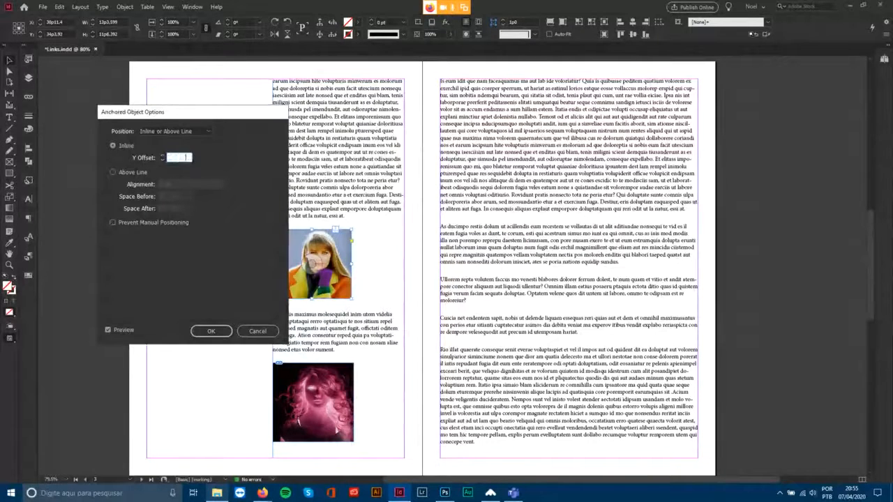
{"action": "left_click_drag", "start_coordinate": [203, 111], "coordinate": [609, 119]}
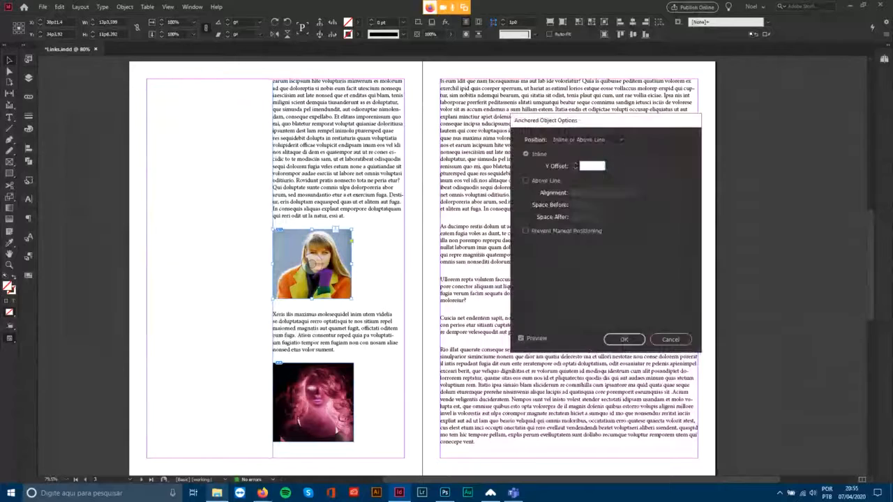
{"action": "left_click", "coordinate": [526, 180]}
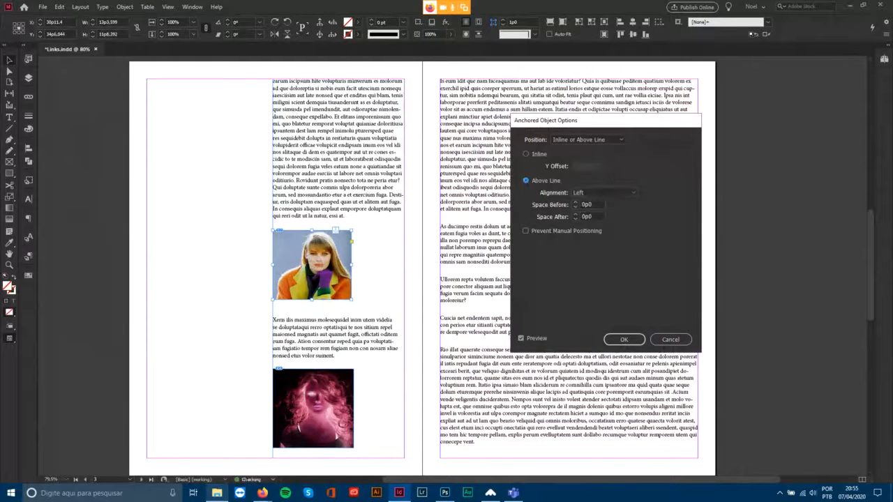
{"action": "left_click", "coordinate": [603, 193]}
{"action": "left_click", "coordinate": [603, 232]}
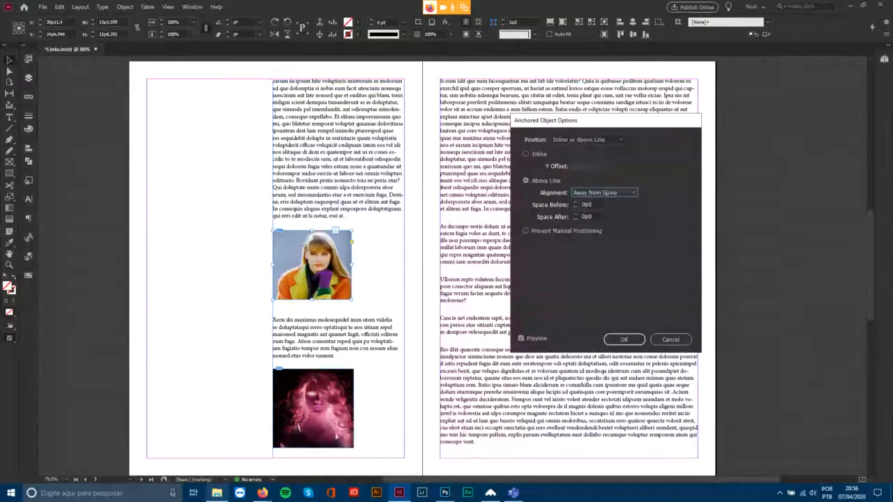
{"action": "key", "text": "Return"}
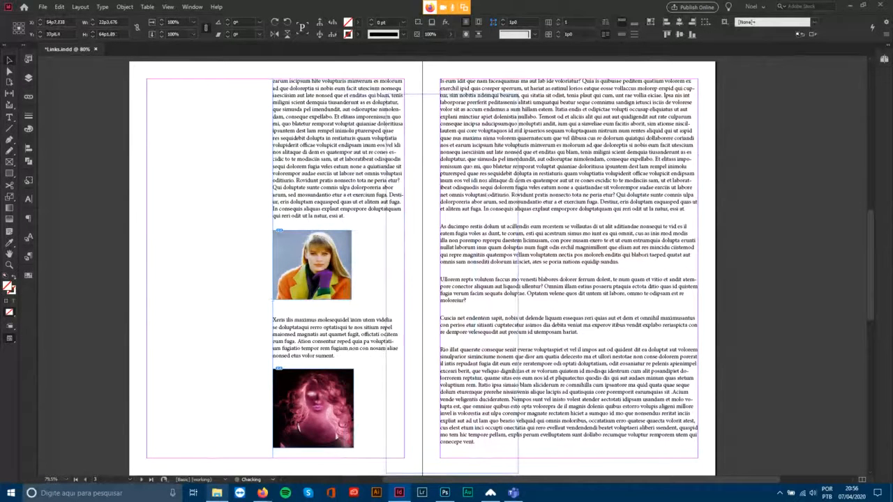
Try moving the narrow text frame with both photos to the right-hand page, shifting the full-width frame aside, then undo the moves.
{"action": "left_click_drag", "start_coordinate": [474, 193], "coordinate": [682, 191]}
{"action": "left_click_drag", "start_coordinate": [387, 186], "coordinate": [361, 188]}
{"action": "left_click_drag", "start_coordinate": [500, 188], "coordinate": [529, 185]}
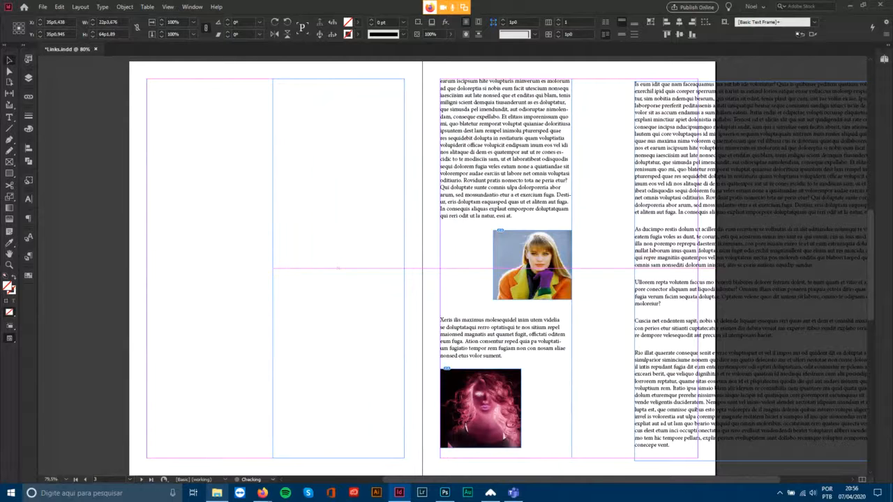
{"action": "key", "text": "ctrl+z"}
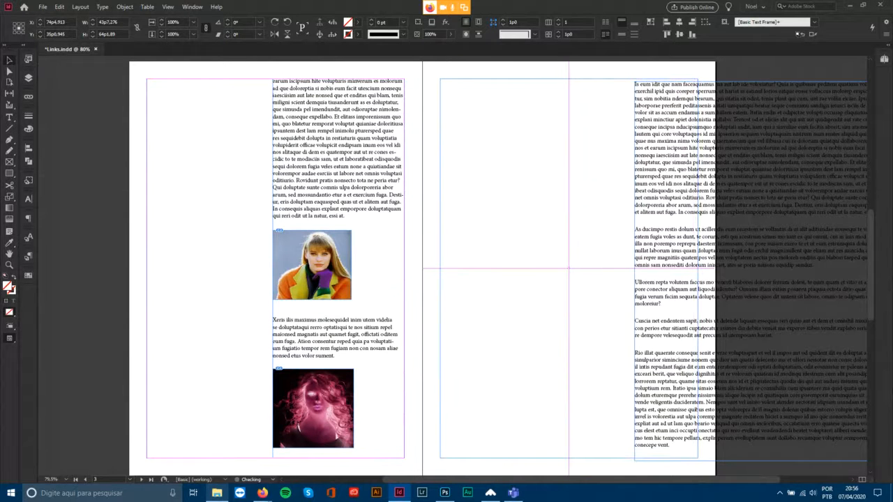
{"action": "right_click", "coordinate": [323, 262]}
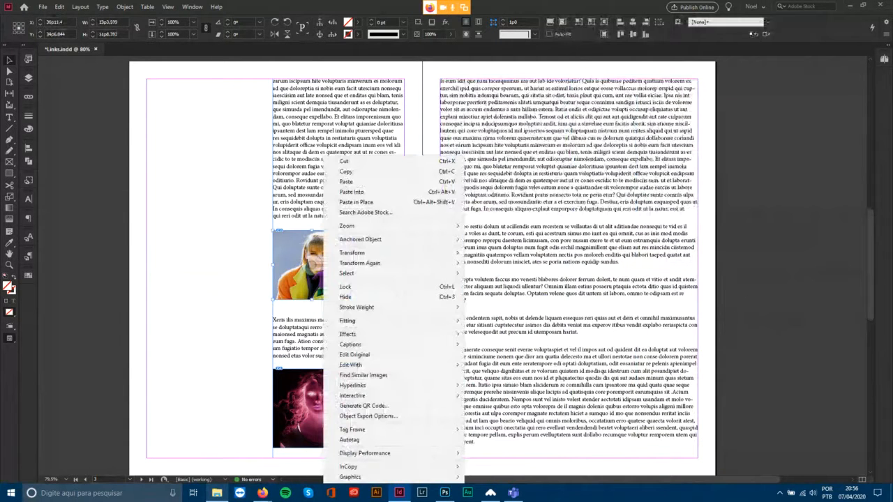
{"action": "mouse_move", "coordinate": [360, 240]}
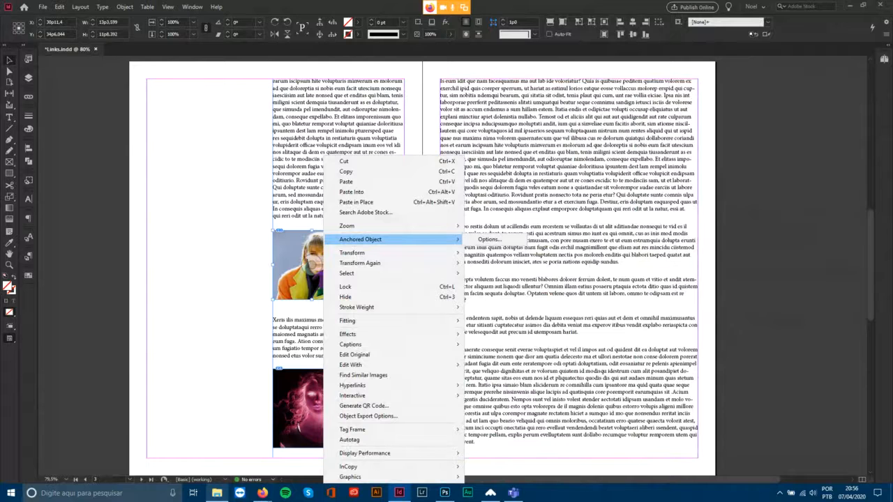
{"action": "key", "text": "Escape"}
{"action": "left_click", "coordinate": [377, 265]}
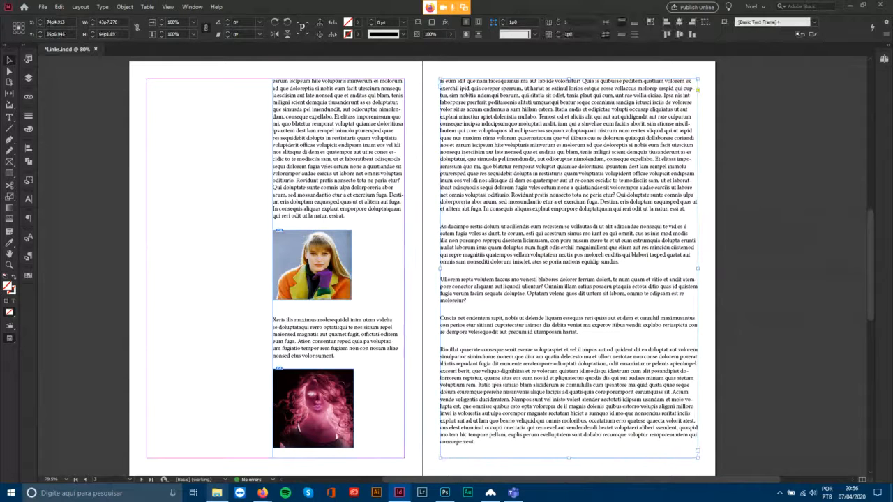
Set the orange-coat photo's Above Line alignment to Towards Spine, comparing it with Left in the preview.
{"action": "right_click", "coordinate": [346, 254]}
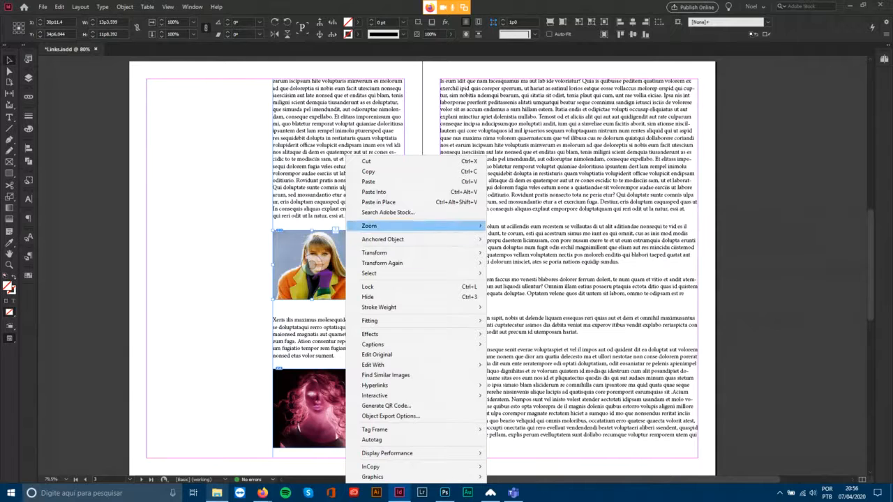
{"action": "mouse_move", "coordinate": [382, 239]}
{"action": "left_click", "coordinate": [513, 239]}
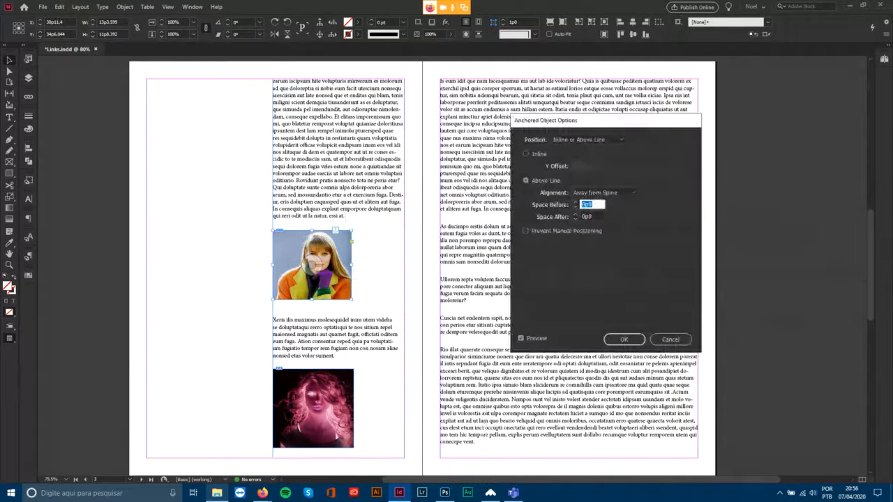
{"action": "left_click", "coordinate": [604, 193]}
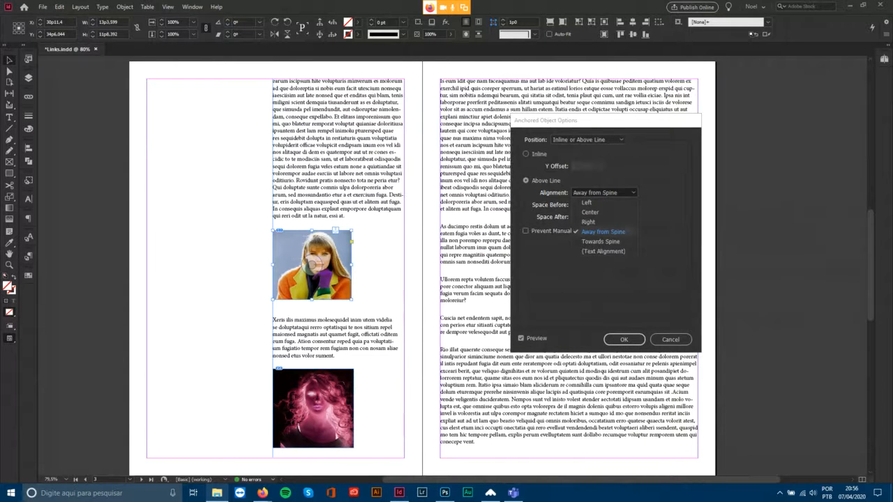
{"action": "left_click", "coordinate": [600, 242]}
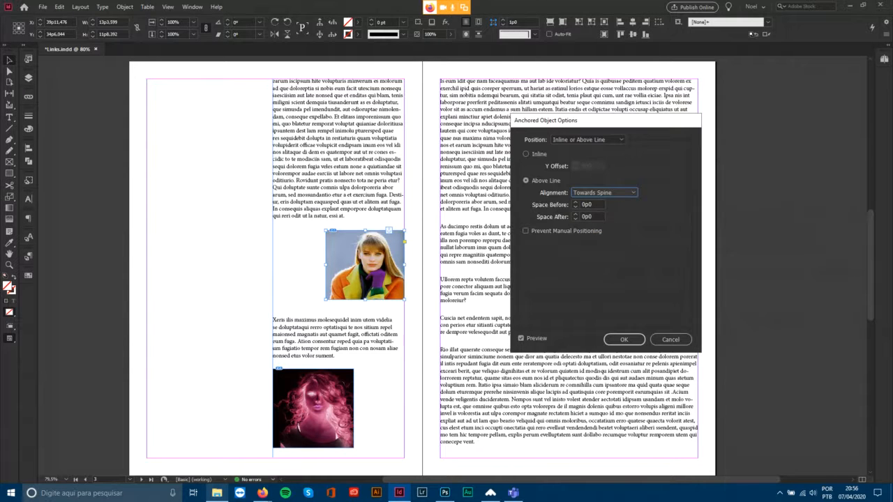
{"action": "left_click", "coordinate": [603, 192]}
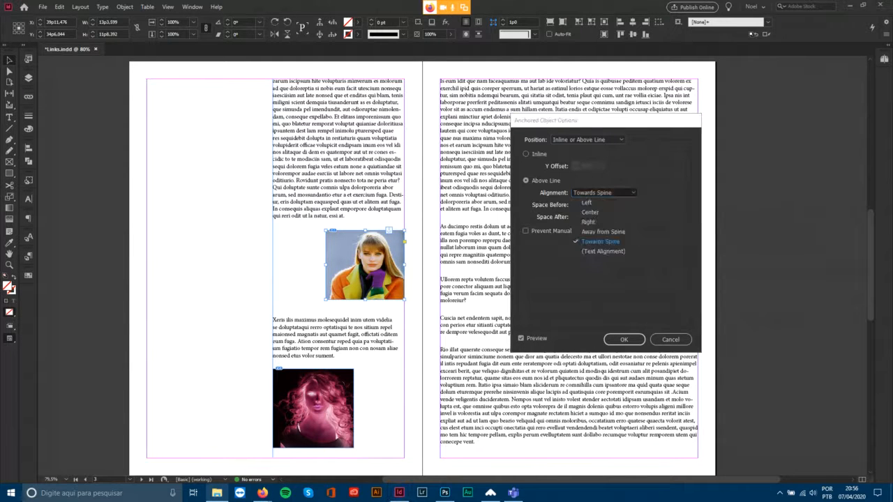
{"action": "left_click", "coordinate": [600, 203]}
{"action": "left_click", "coordinate": [603, 192]}
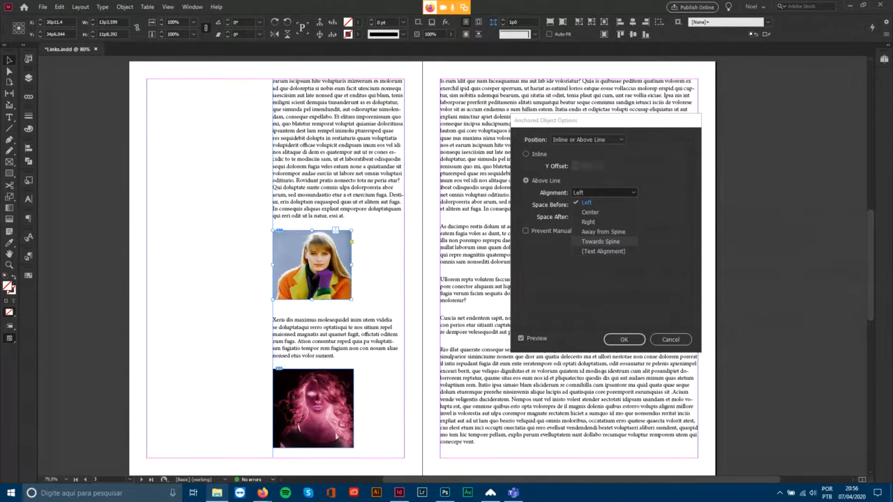
{"action": "left_click", "coordinate": [600, 241]}
Preview Text Alignment and Center for the orange-coat photo, then set its Above Line alignment to Left.
{"action": "left_click", "coordinate": [603, 192]}
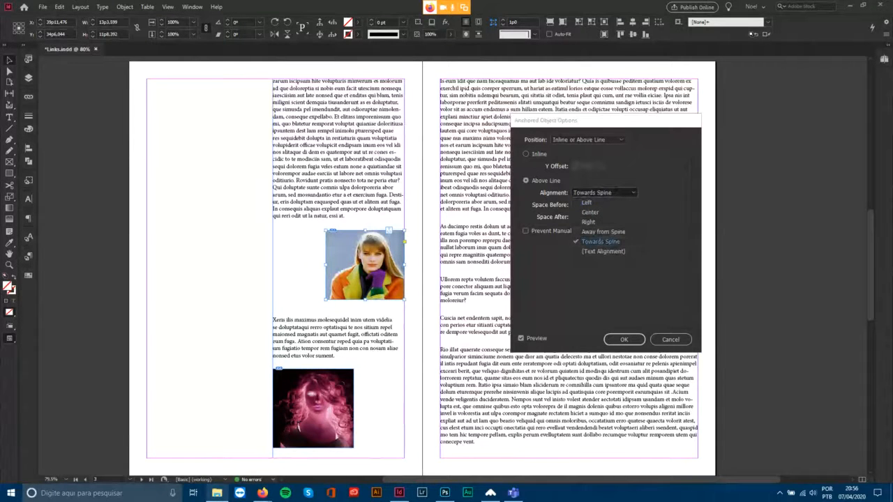
{"action": "left_click", "coordinate": [603, 251]}
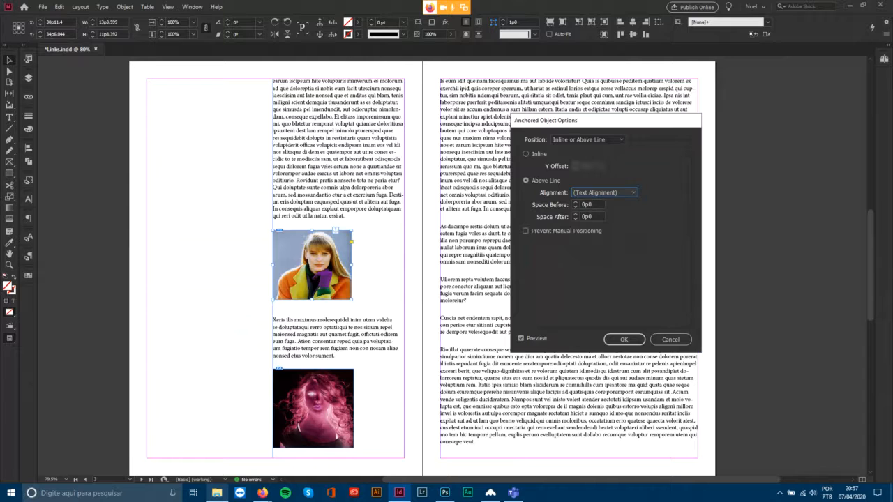
{"action": "left_click", "coordinate": [604, 192]}
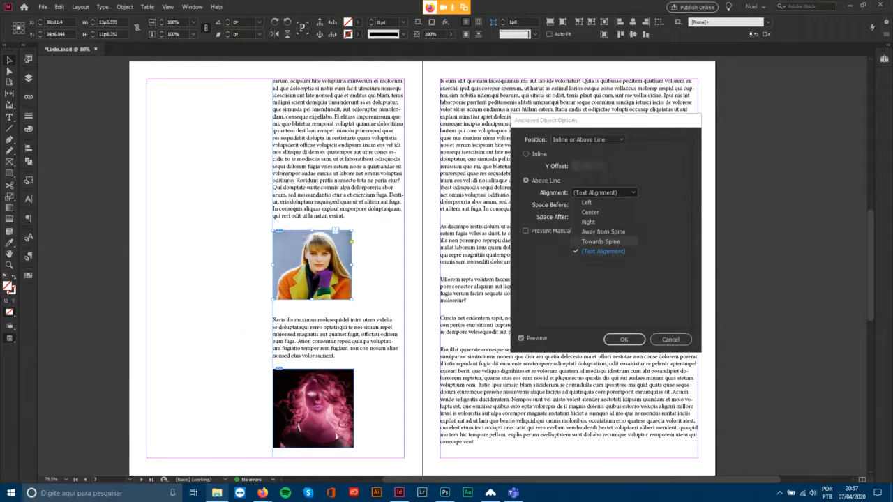
{"action": "left_click", "coordinate": [601, 203]}
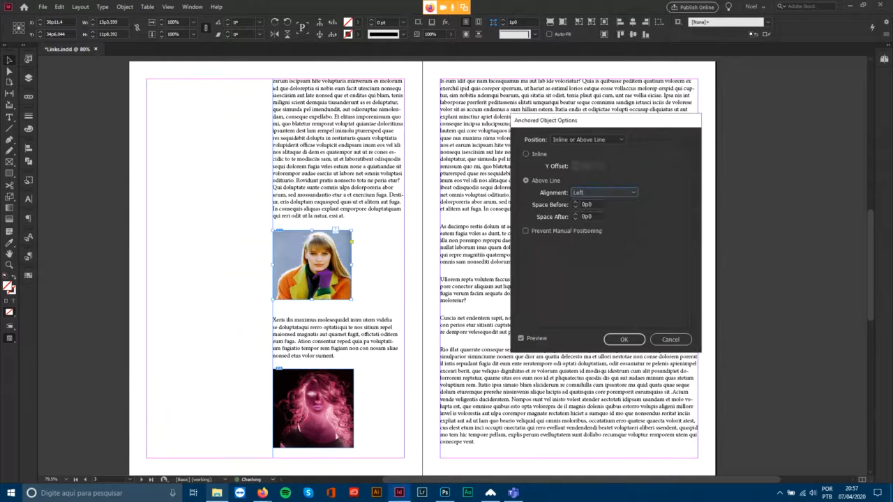
{"action": "left_click", "coordinate": [604, 193]}
{"action": "left_click", "coordinate": [589, 212]}
{"action": "left_click", "coordinate": [604, 193]}
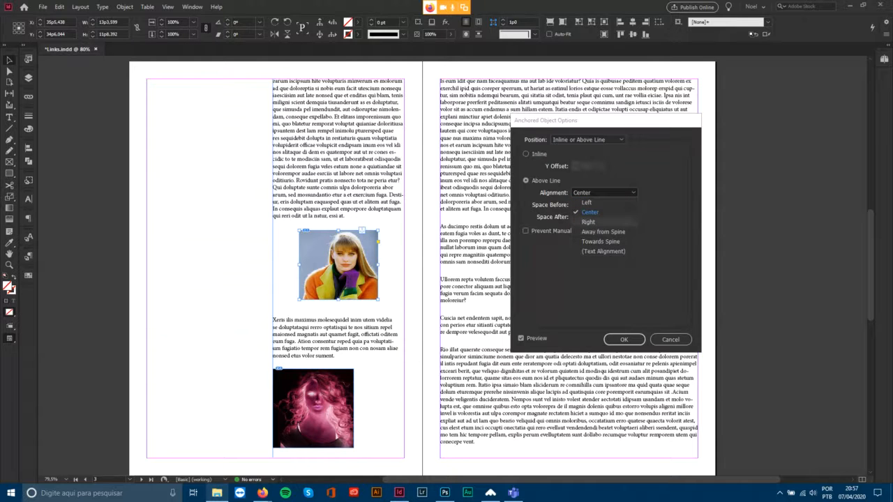
{"action": "left_click", "coordinate": [587, 202]}
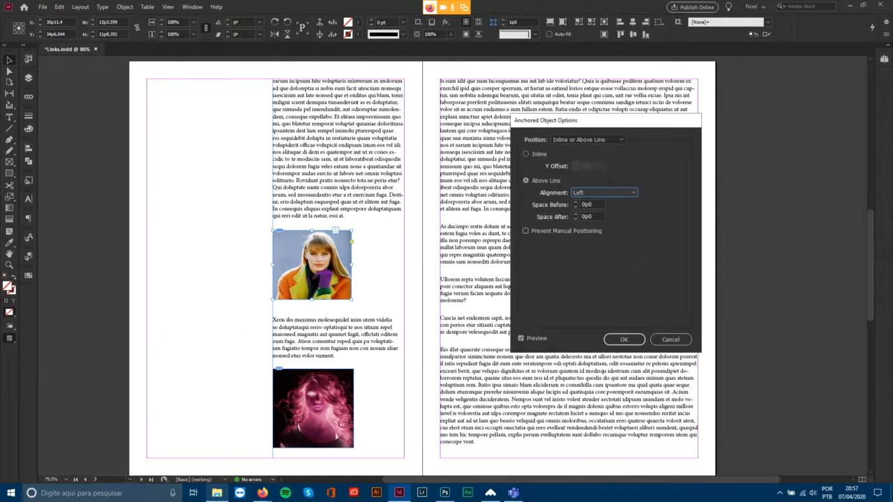
Turn Prevent Manual Positioning on for the orange-coat photo and switch it off again.
{"action": "left_click", "coordinate": [525, 231]}
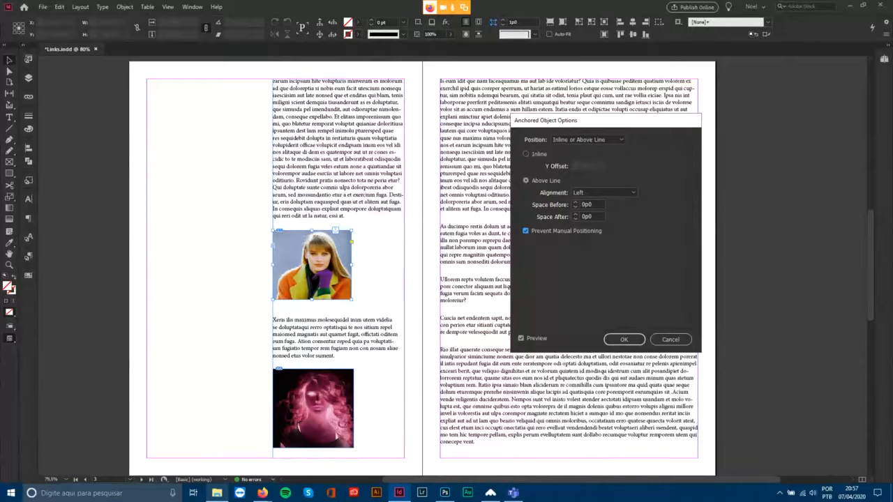
{"action": "left_click", "coordinate": [526, 230]}
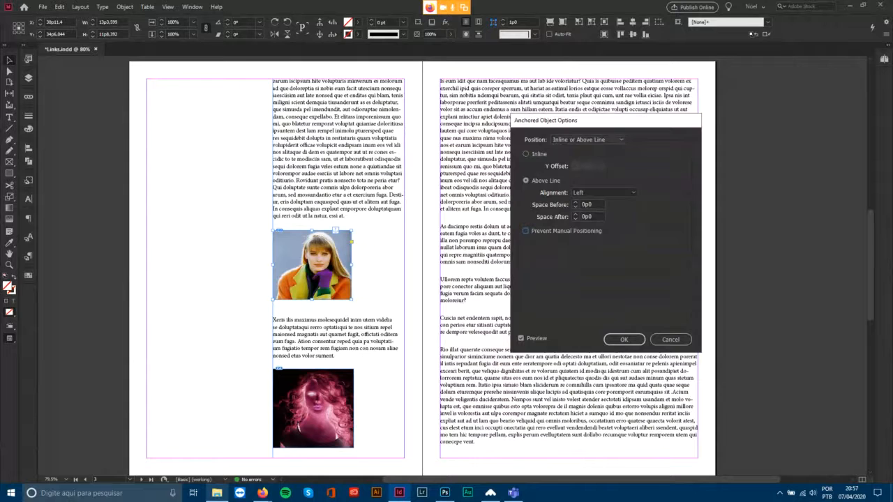
Change the orange-coat photo's anchored position from Inline or Above Line to Custom.
{"action": "left_click_drag", "start_coordinate": [605, 120], "coordinate": [530, 112]}
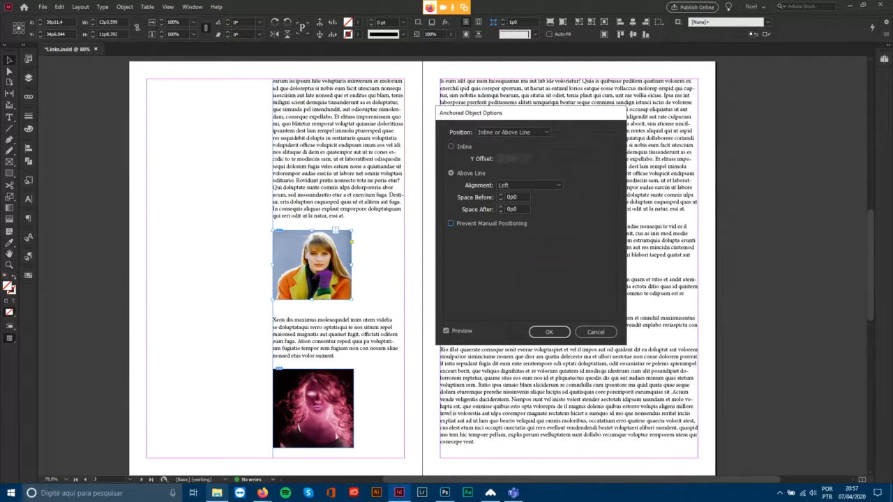
{"action": "left_click", "coordinate": [512, 132]}
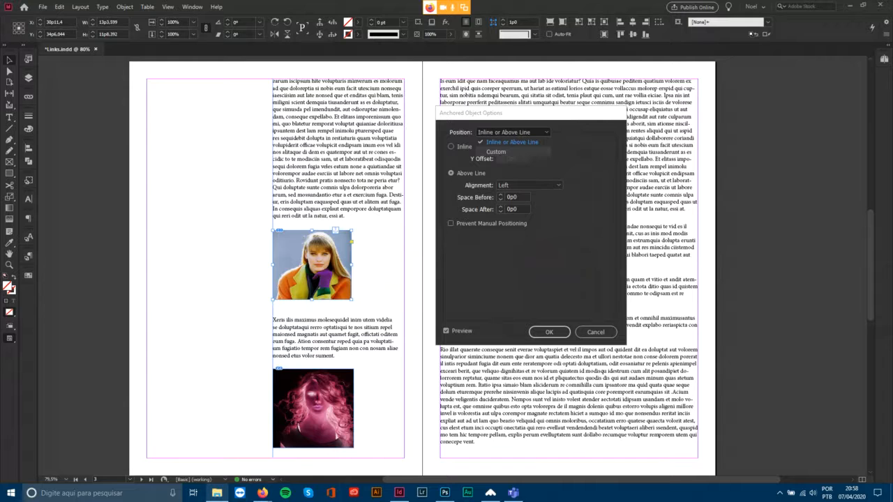
{"action": "left_click", "coordinate": [512, 142]}
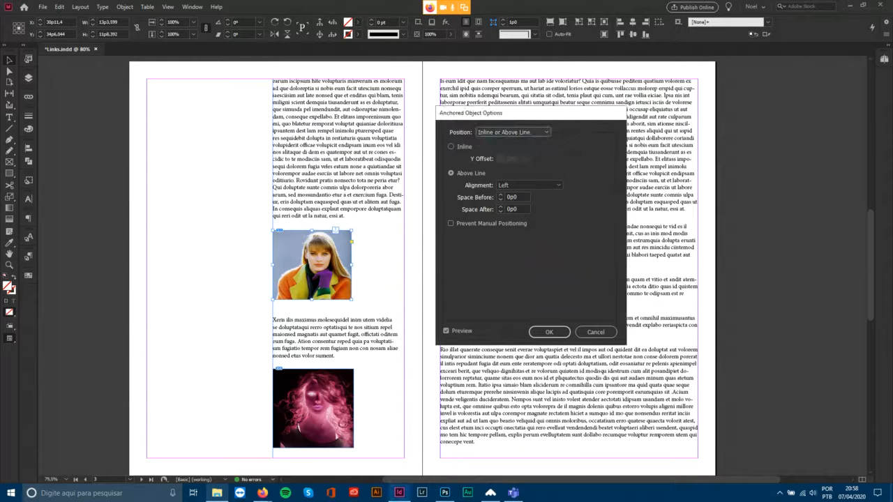
{"action": "left_click", "coordinate": [512, 131]}
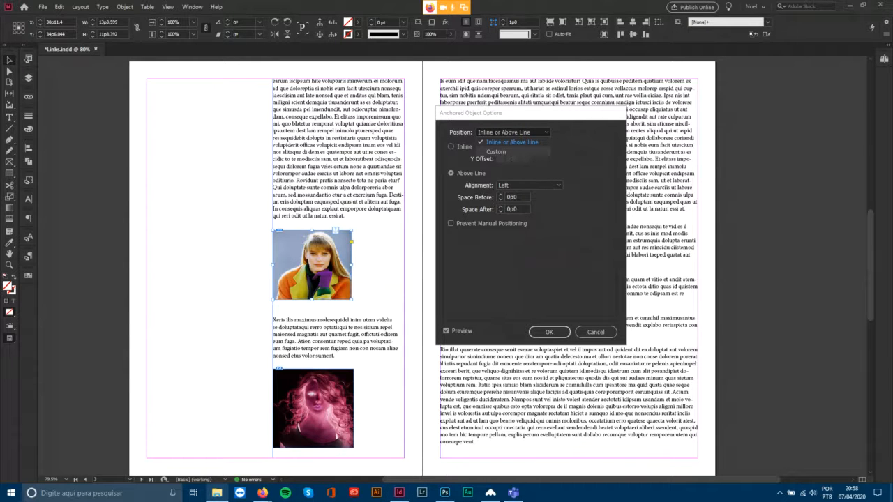
{"action": "left_click", "coordinate": [511, 151]}
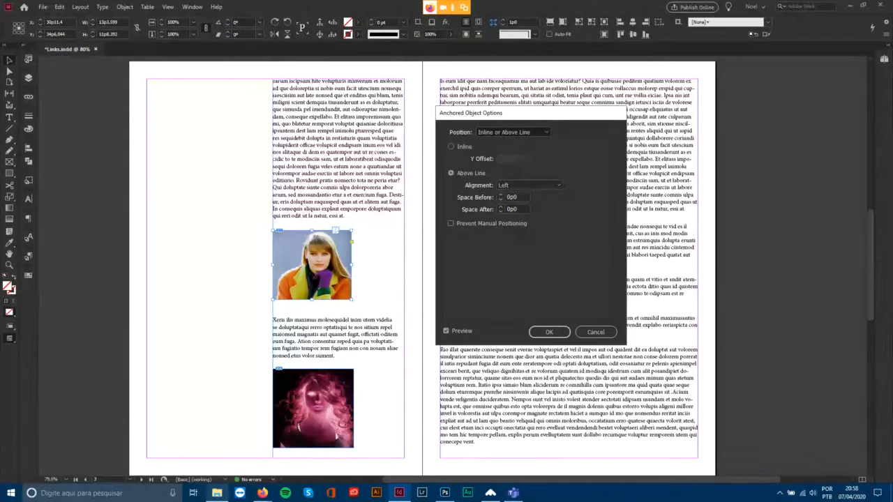
{"action": "key", "text": "Down"}
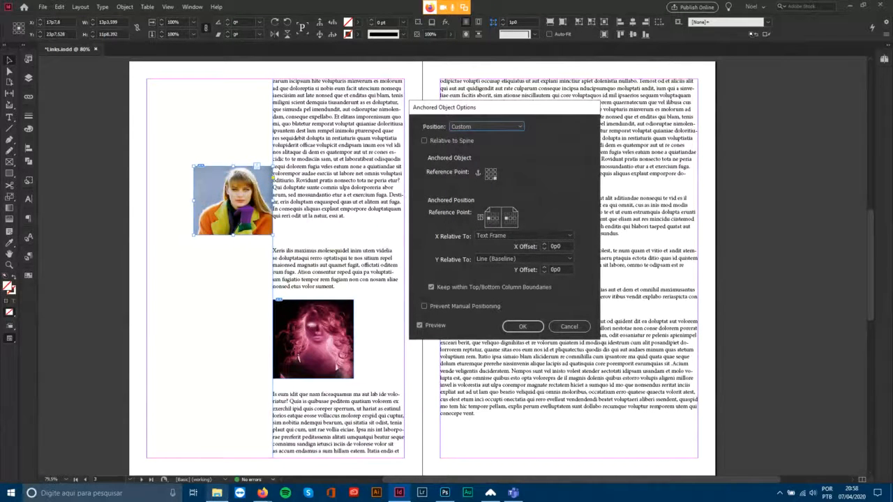
{"action": "left_click_drag", "start_coordinate": [505, 107], "coordinate": [539, 108]}
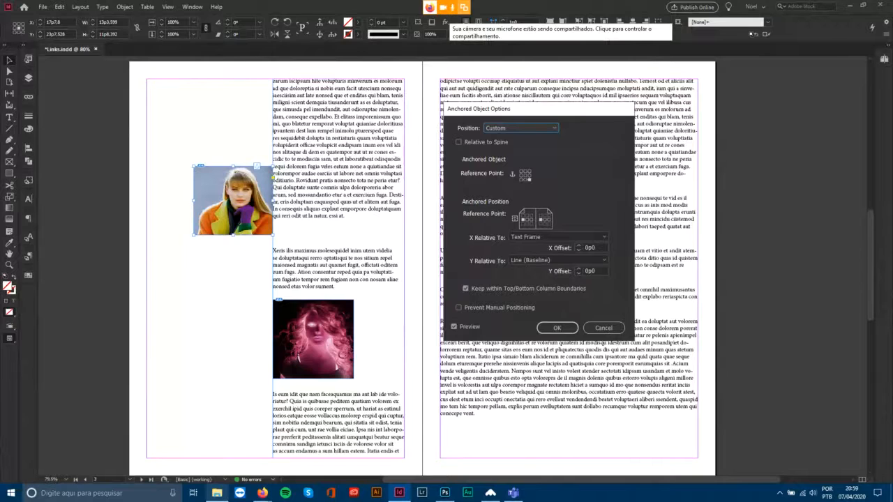
Preview the corner reference points of the orange-coat photo's Anchored Object setting, then choose the center-right point.
{"action": "left_click_drag", "start_coordinate": [537, 108], "coordinate": [517, 77]}
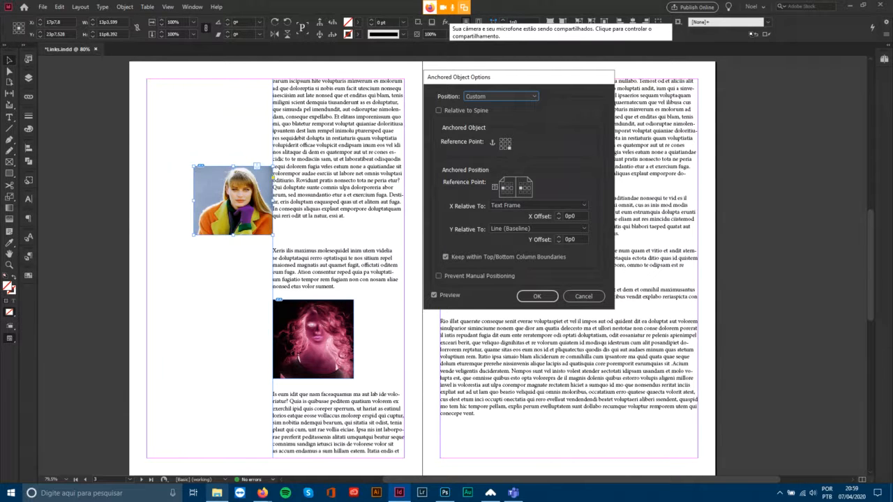
{"action": "left_click", "coordinate": [505, 148]}
{"action": "left_click", "coordinate": [500, 147]}
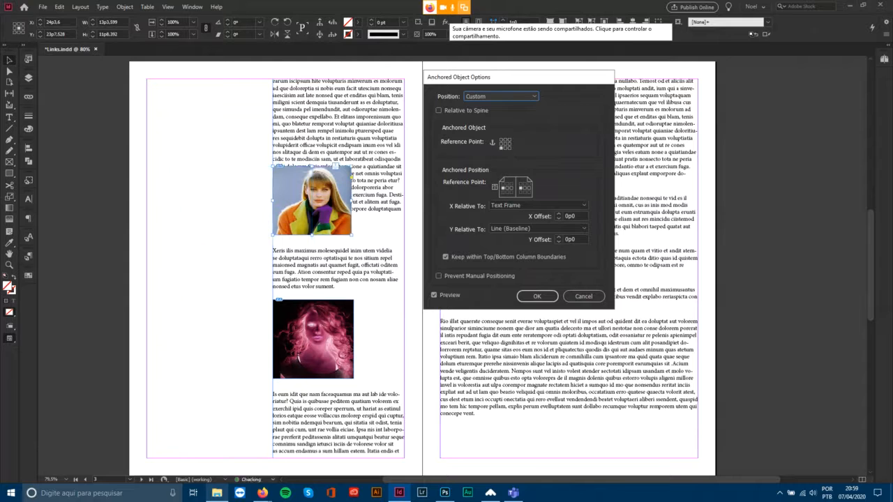
{"action": "left_click", "coordinate": [501, 143]}
{"action": "left_click", "coordinate": [501, 139]}
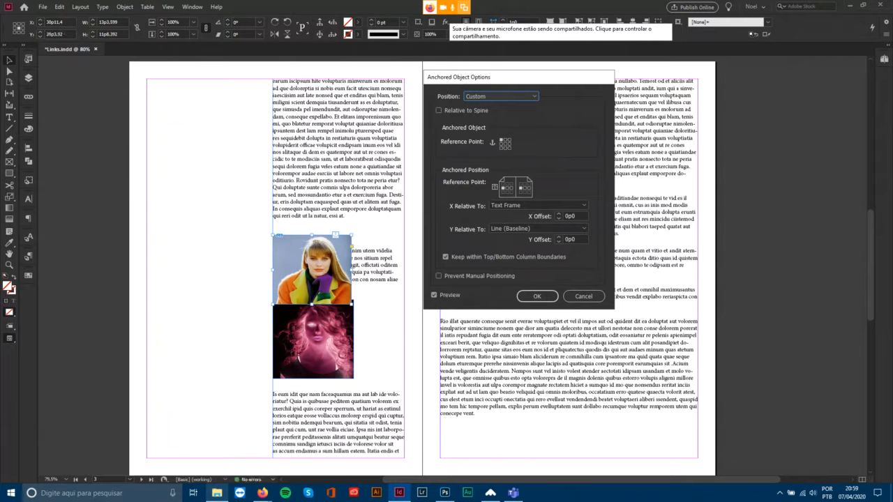
{"action": "left_click", "coordinate": [505, 139]}
{"action": "left_click", "coordinate": [509, 139]}
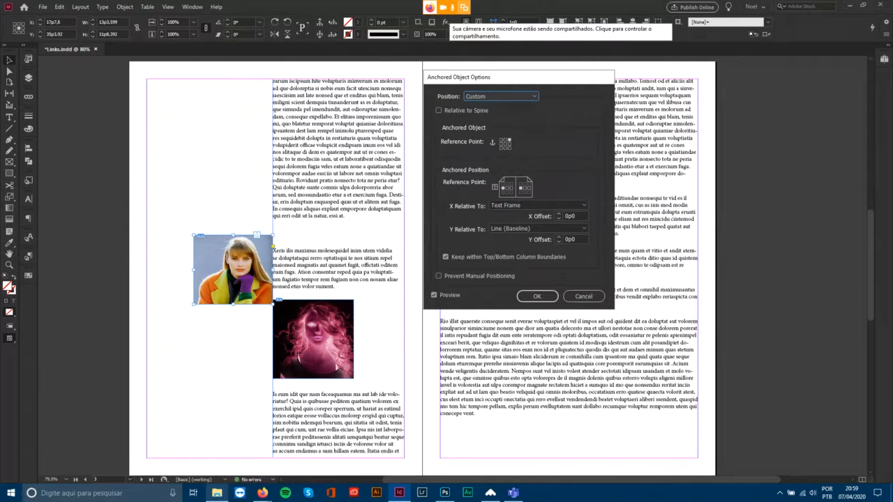
{"action": "left_click", "coordinate": [509, 143]}
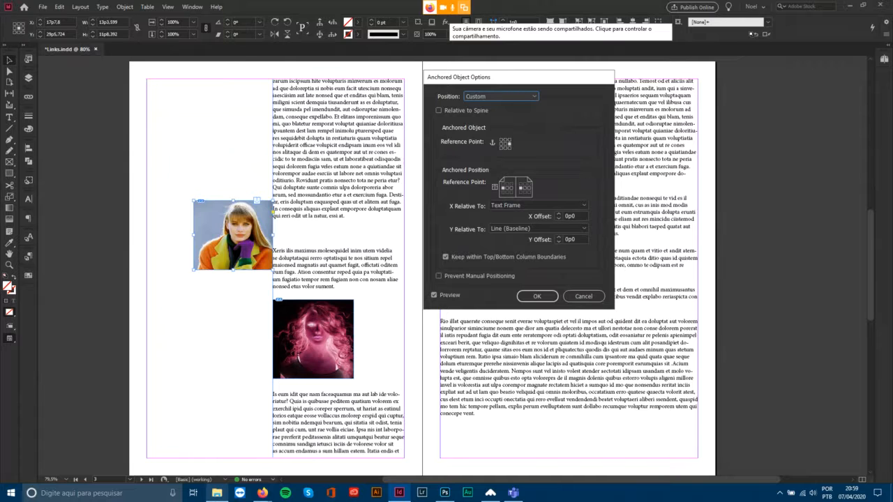
{"action": "left_click", "coordinate": [510, 148]}
{"action": "left_click", "coordinate": [510, 138]}
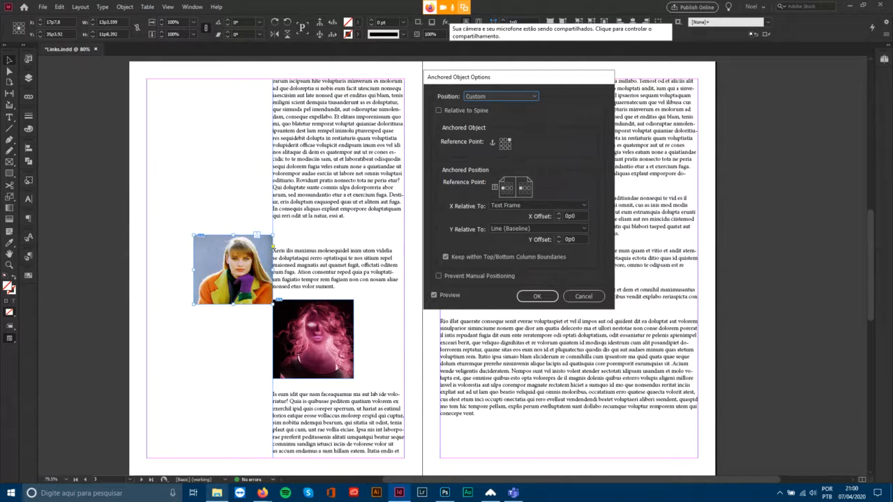
{"action": "left_click", "coordinate": [509, 147]}
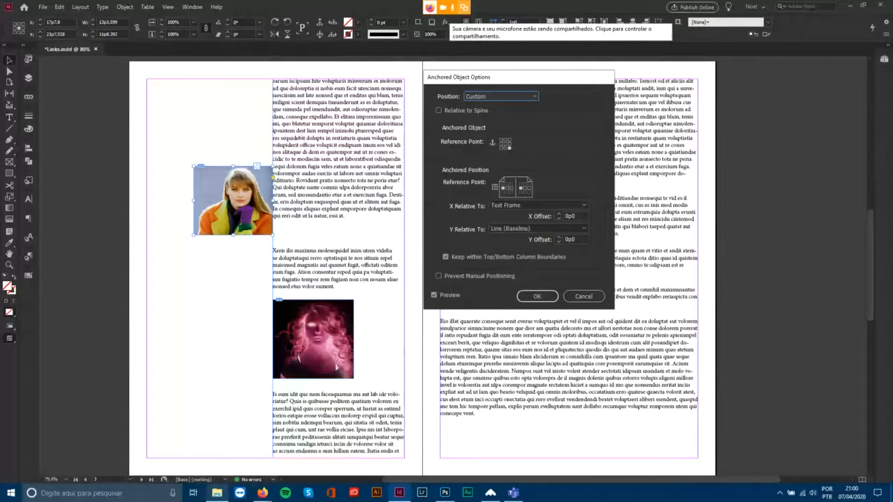
{"action": "left_click", "coordinate": [510, 143]}
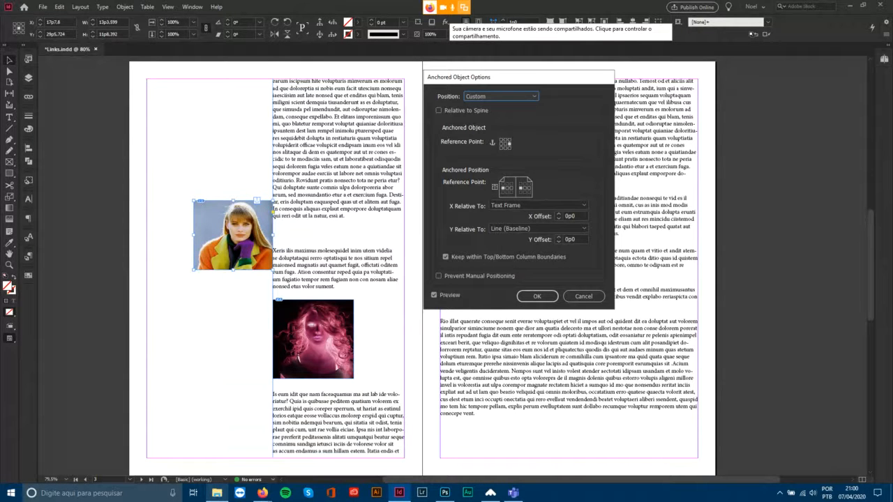
Compare the center and right Anchored Position reference points relative to the text frame, then return to the left point.
{"action": "left_click", "coordinate": [507, 188]}
{"action": "left_click", "coordinate": [511, 188]}
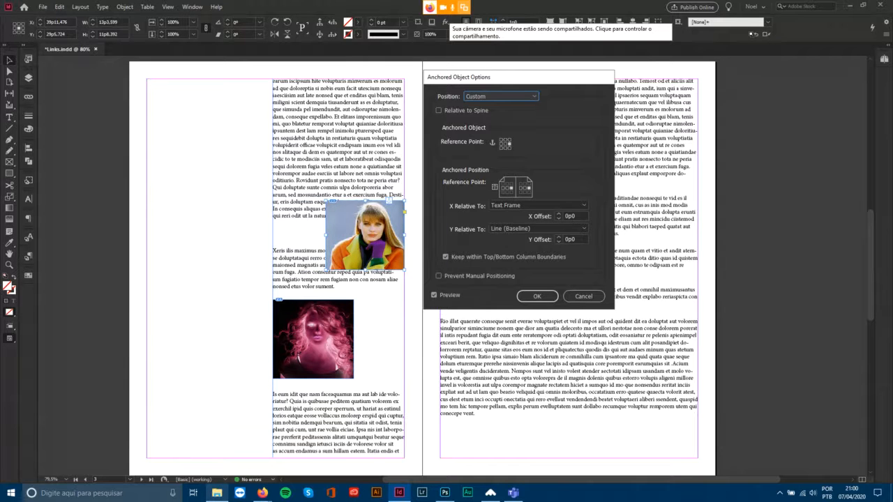
{"action": "left_click", "coordinate": [507, 188]}
{"action": "left_click", "coordinate": [503, 187]}
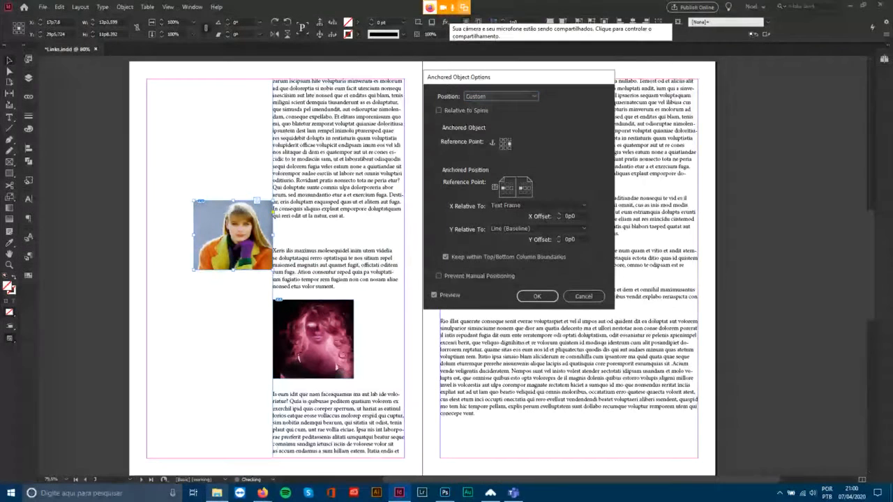
{"action": "left_click", "coordinate": [507, 187]}
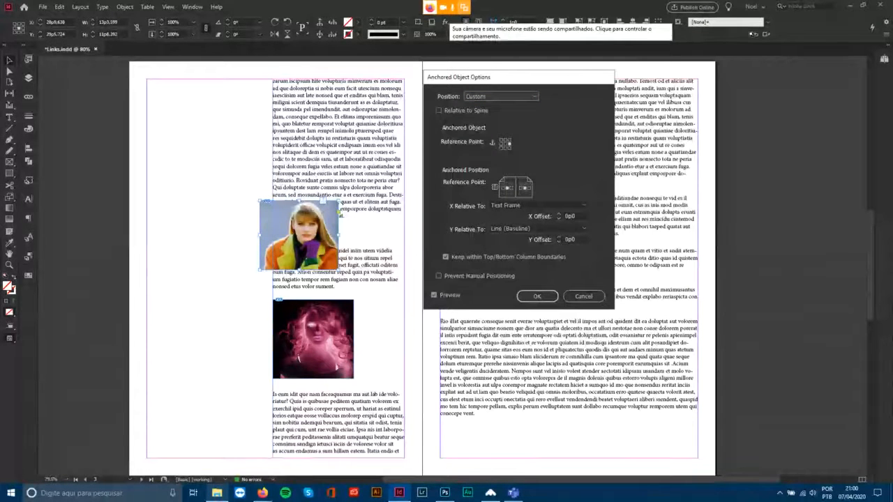
{"action": "left_click", "coordinate": [510, 188]}
{"action": "left_click", "coordinate": [507, 187]}
{"action": "left_click", "coordinate": [503, 188]}
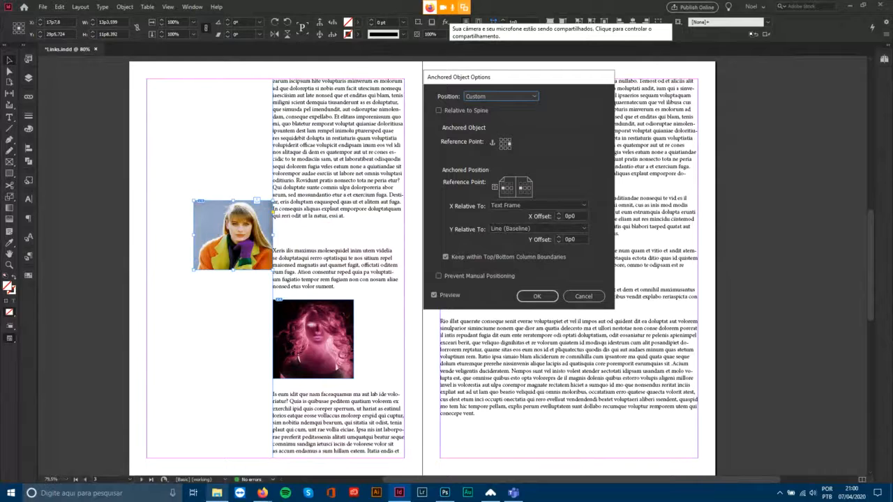
{"action": "left_click", "coordinate": [507, 188]}
{"action": "left_click", "coordinate": [511, 187]}
{"action": "left_click", "coordinate": [503, 188]}
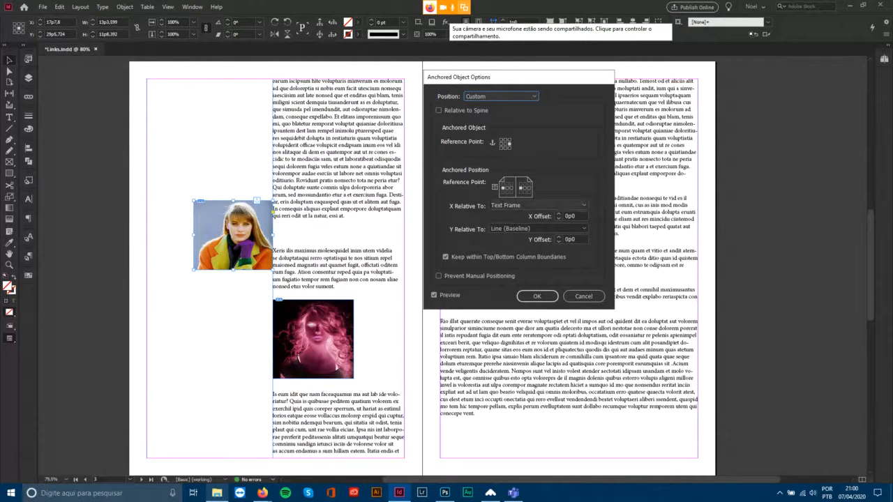
Try Column Edge and Text Frame as the photo's horizontal reference, then set X Relative To to Page Margin.
{"action": "left_click", "coordinate": [537, 205]}
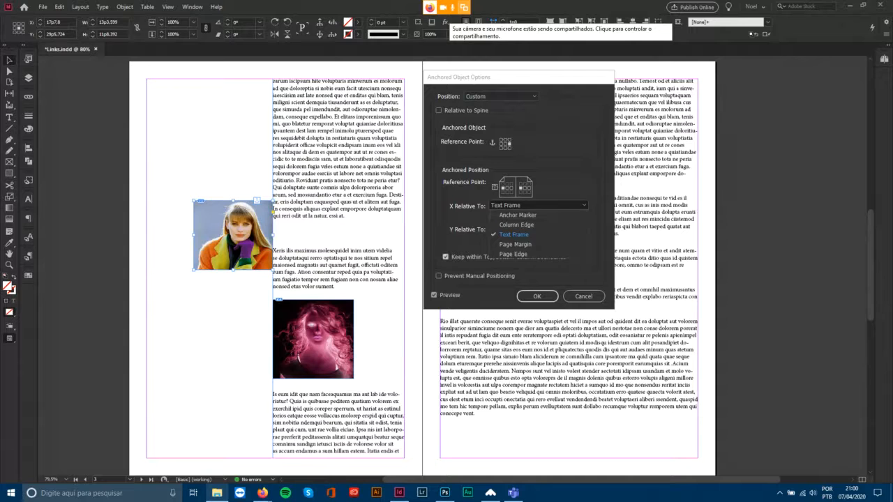
{"action": "key", "text": "Escape"}
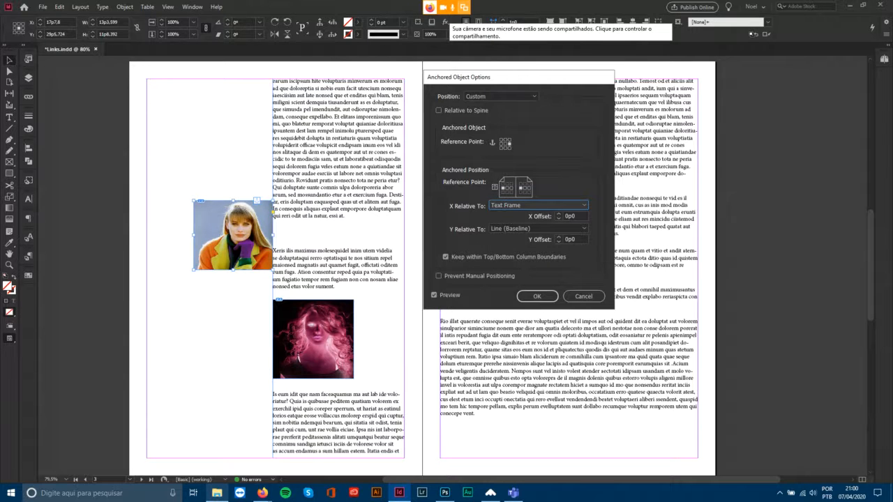
{"action": "left_click", "coordinate": [538, 205]}
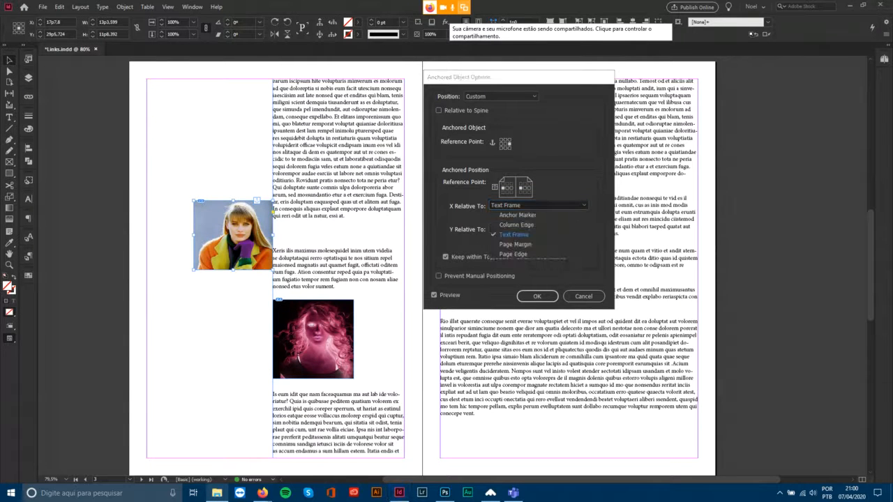
{"action": "left_click", "coordinate": [518, 215]}
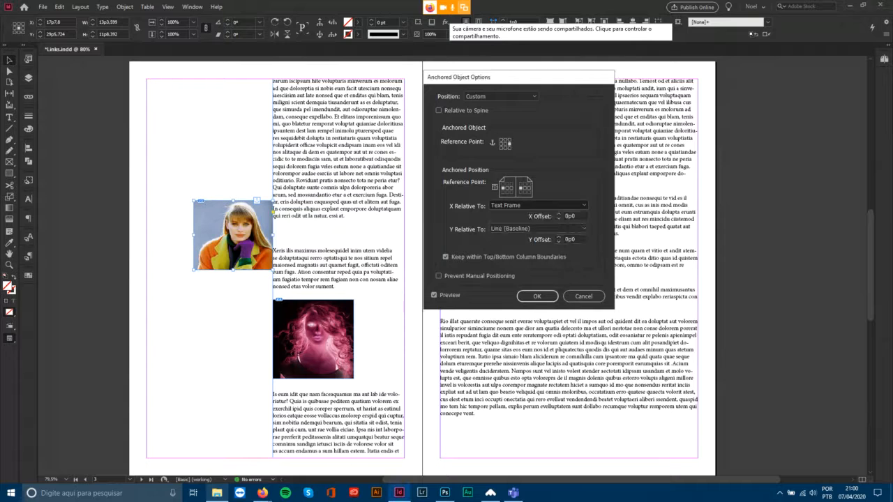
{"action": "left_click", "coordinate": [538, 205]}
{"action": "left_click", "coordinate": [518, 224]}
{"action": "left_click", "coordinate": [537, 205]}
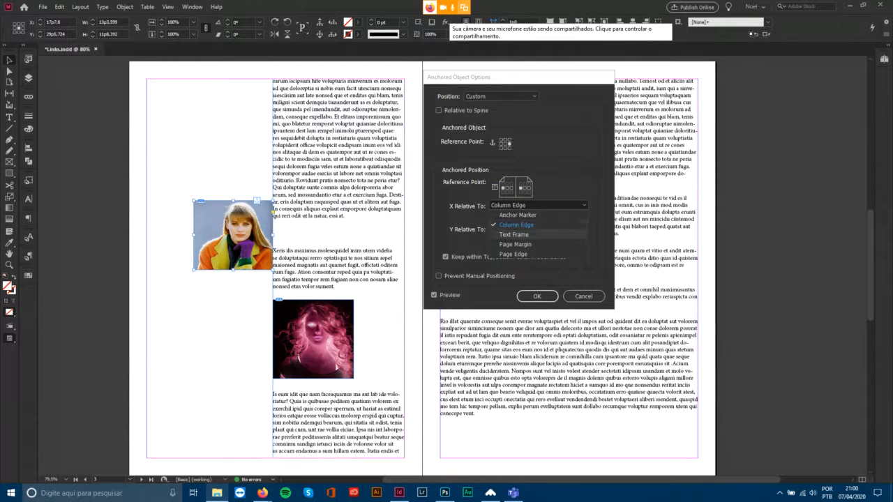
{"action": "left_click", "coordinate": [517, 233]}
{"action": "left_click", "coordinate": [537, 205]}
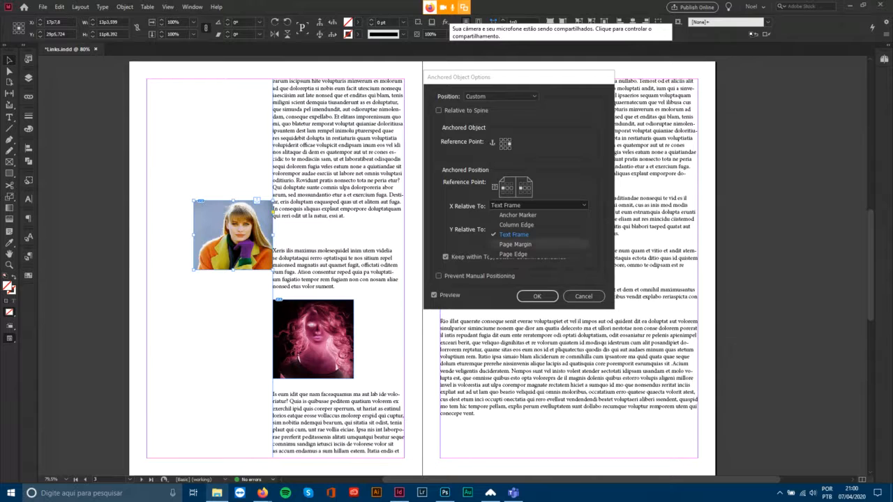
{"action": "left_click", "coordinate": [514, 244]}
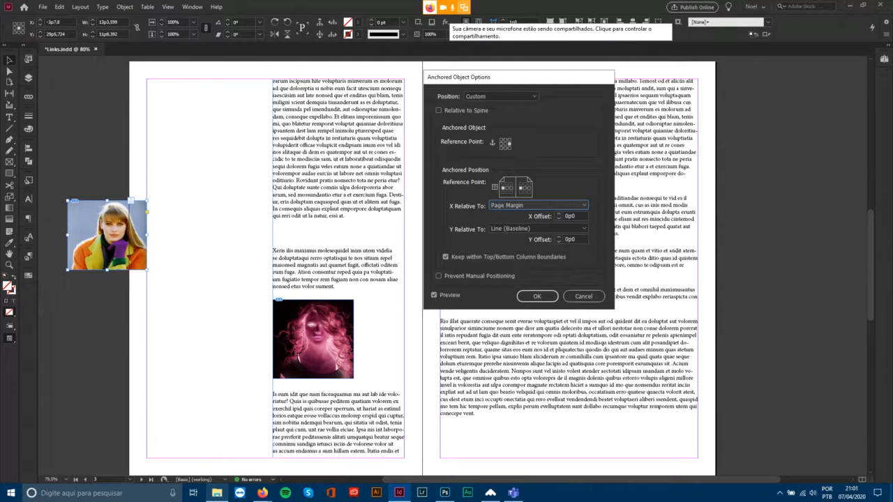
Preview the right and center Anchored Position points relative to the page margin, then restore the left point.
{"action": "left_click", "coordinate": [507, 188]}
{"action": "left_click", "coordinate": [511, 187]}
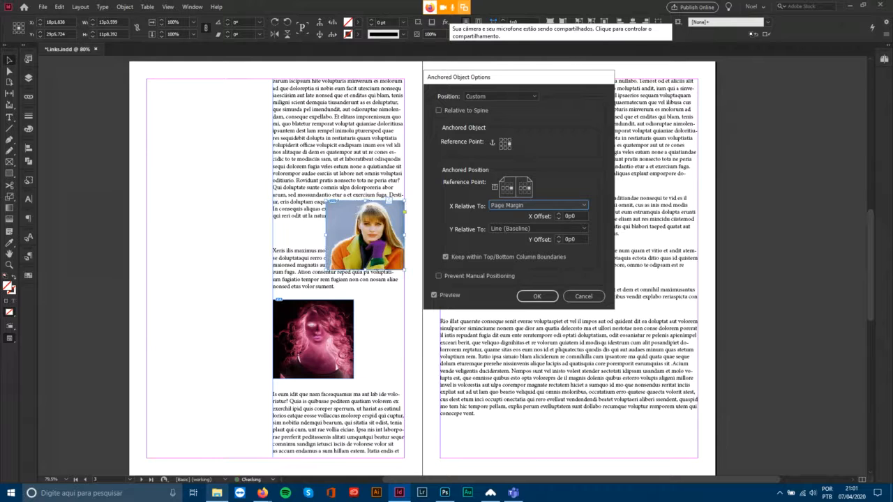
{"action": "left_click", "coordinate": [507, 188]}
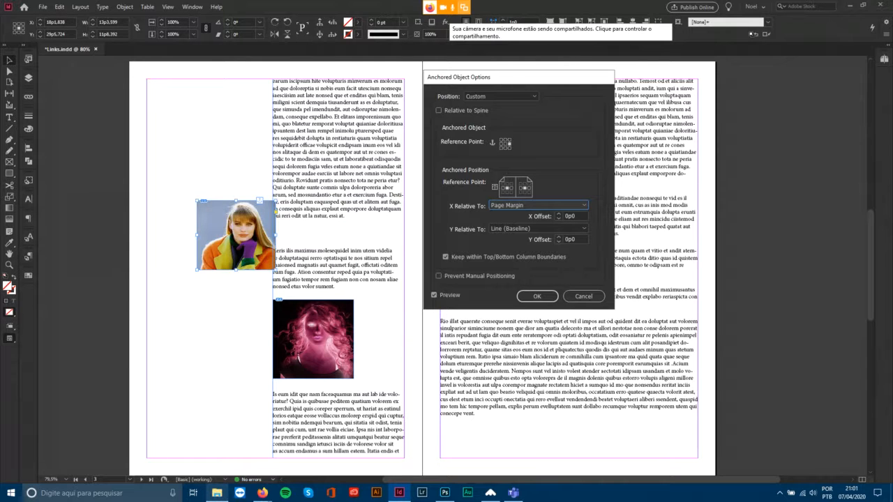
{"action": "left_click", "coordinate": [503, 188]}
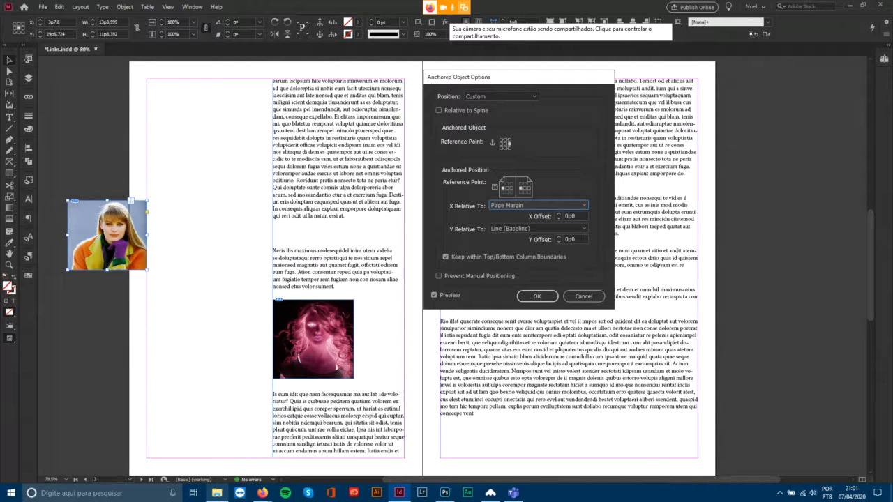
Increase the orange-coat photo's X Offset from the page margin in small increments to 0p10.
{"action": "left_click", "coordinate": [558, 213]}
{"action": "left_click", "coordinate": [558, 214]}
{"action": "left_click", "coordinate": [558, 214]}
{"action": "left_click", "coordinate": [558, 214]}
{"action": "left_click", "coordinate": [558, 213]}
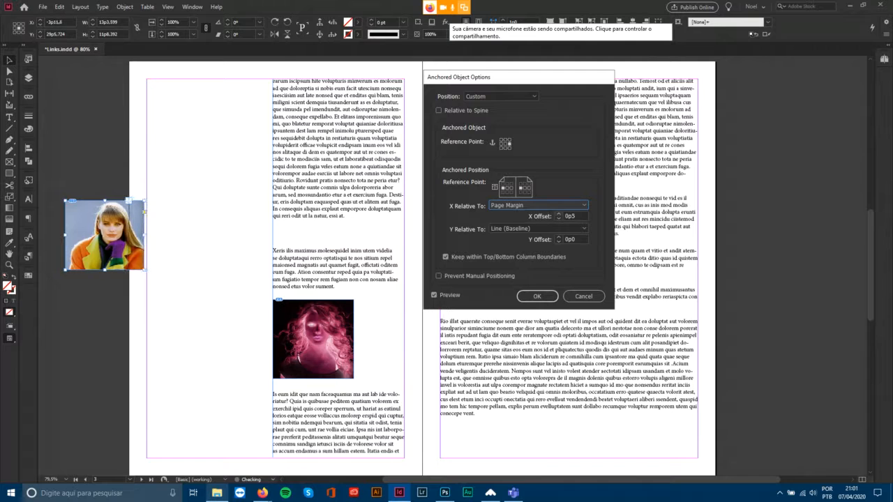
{"action": "left_click", "coordinate": [558, 213]}
{"action": "left_click", "coordinate": [558, 213]}
{"action": "left_click", "coordinate": [558, 214]}
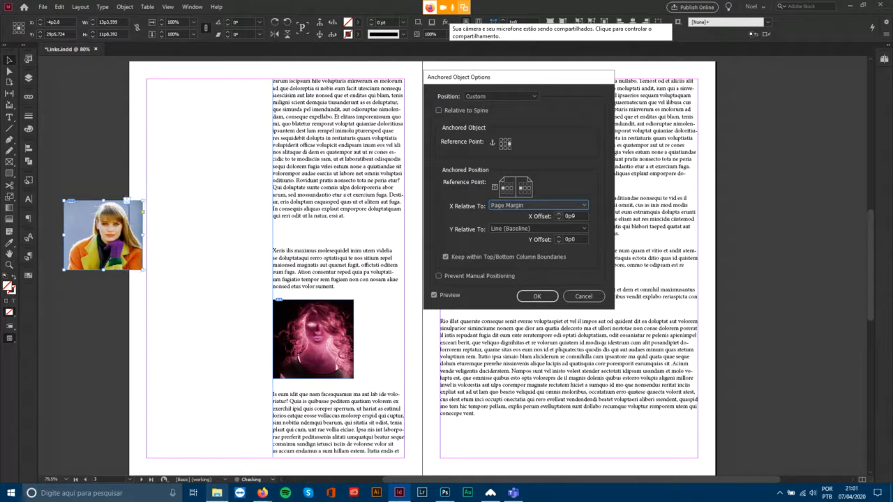
{"action": "left_click", "coordinate": [558, 213]}
{"action": "left_click", "coordinate": [558, 213]}
Set the orange-coat photo's X Offset from the page margin to -20, raise it gradually to -16p11, and apply the anchored object options.
{"action": "key", "text": "Tab"}
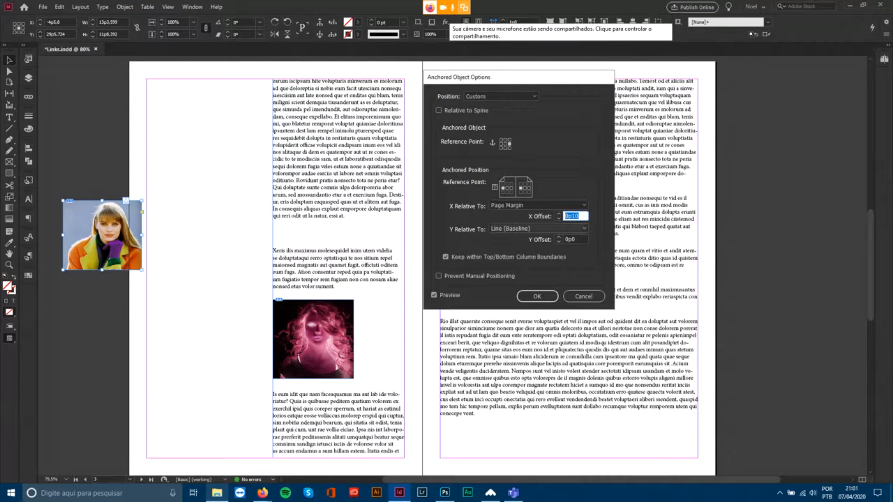
{"action": "type", "text": "-20"}
{"action": "key", "text": "Tab"}
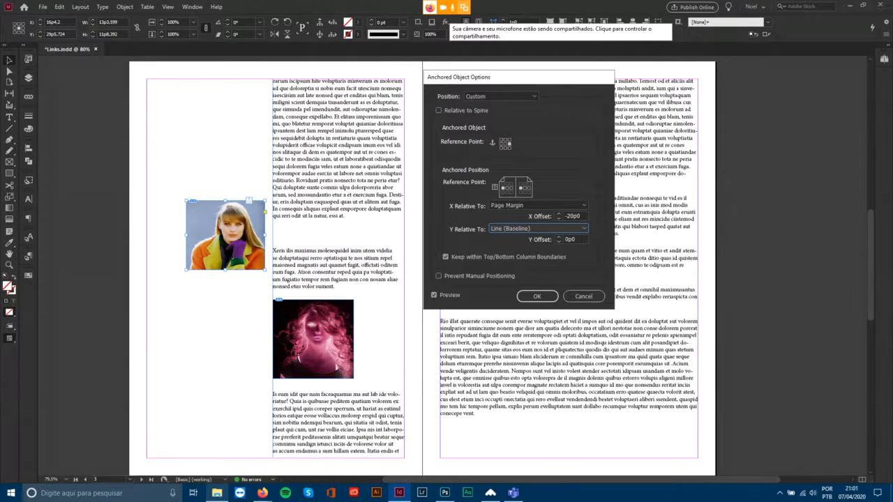
{"action": "key", "text": "shift+Tab"}
{"action": "key", "text": "Up"}
{"action": "key", "text": "Up"}
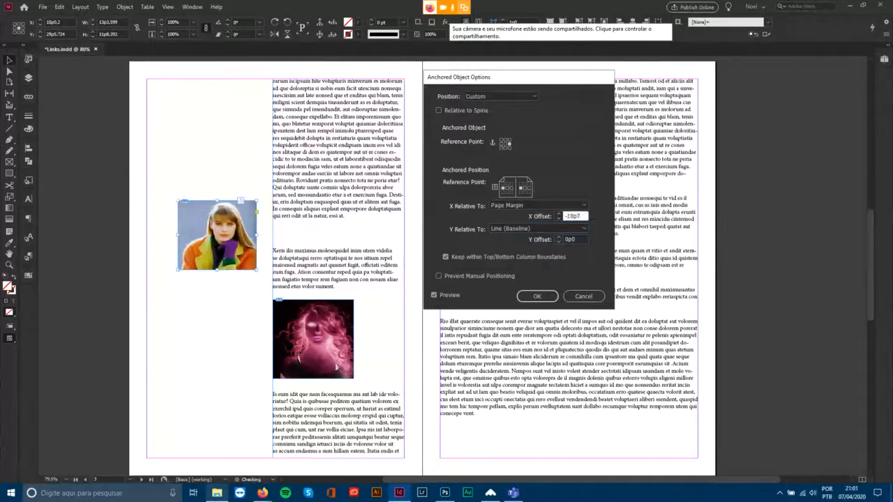
{"action": "key", "text": "Up"}
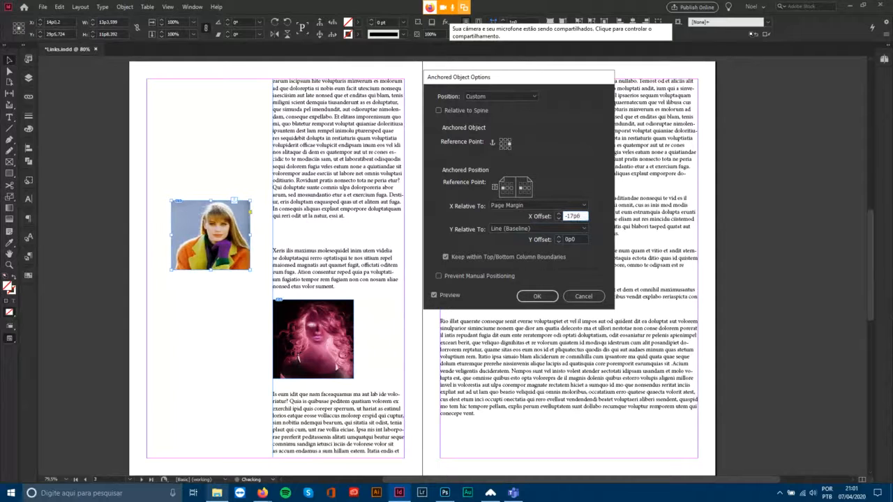
{"action": "key", "text": "Up"}
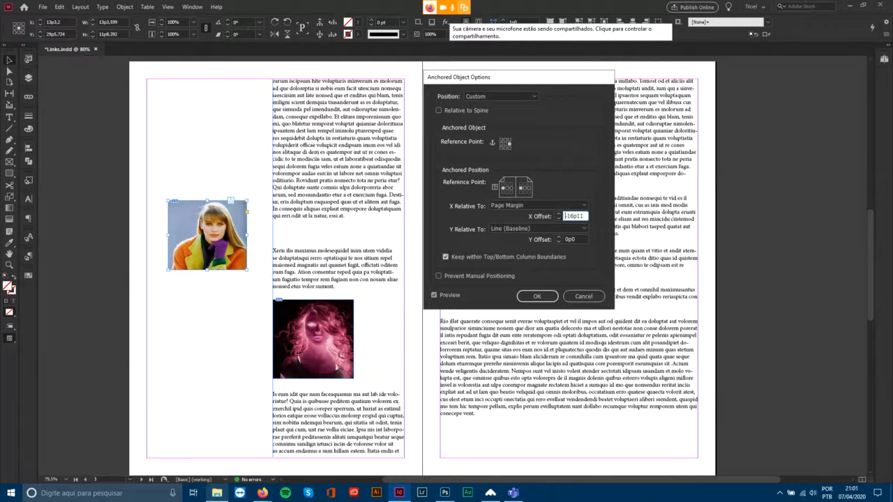
{"action": "key", "text": "Return"}
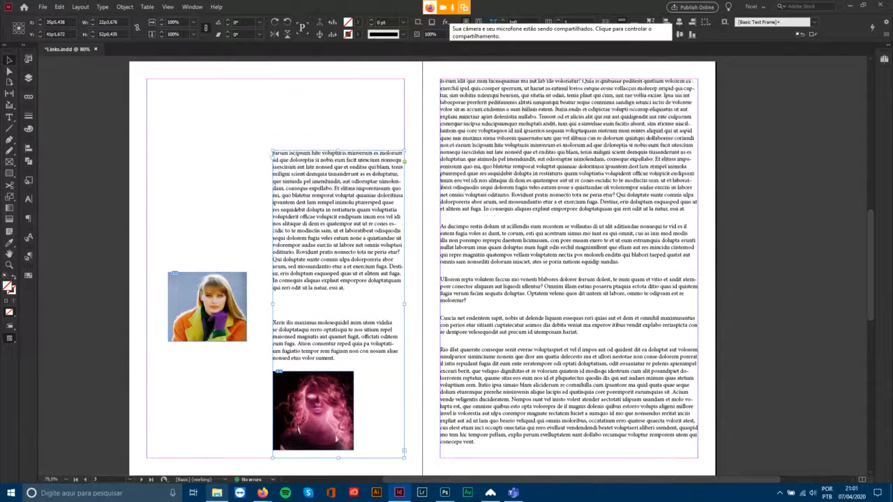
Extend the left page's text frame back up to the top margin and show the text threads.
{"action": "left_click_drag", "start_coordinate": [338, 151], "coordinate": [338, 79]}
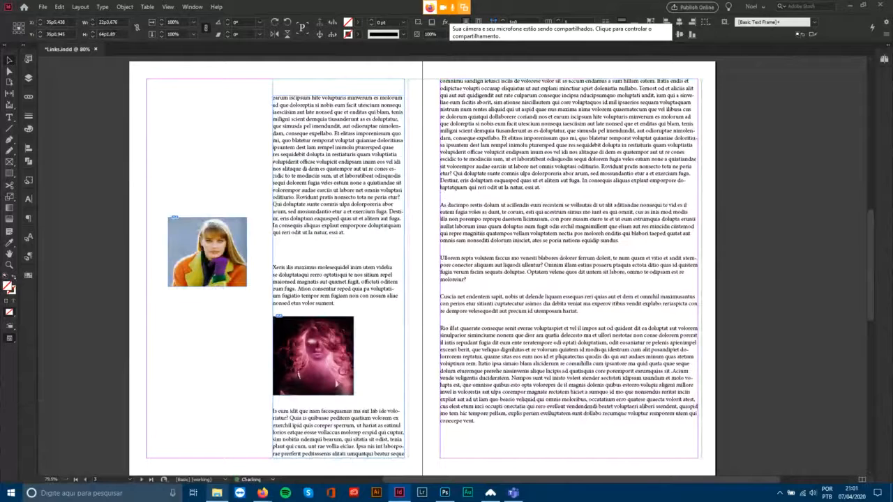
{"action": "left_click", "coordinate": [168, 7]}
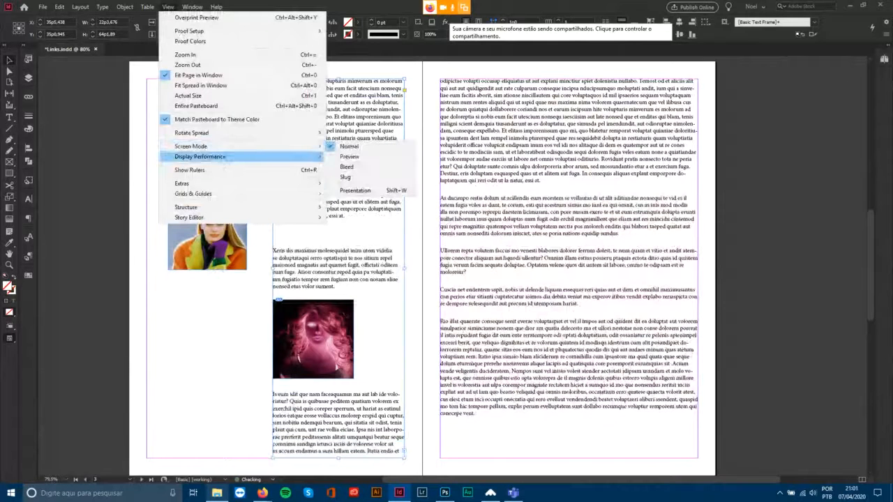
{"action": "mouse_move", "coordinate": [209, 183]}
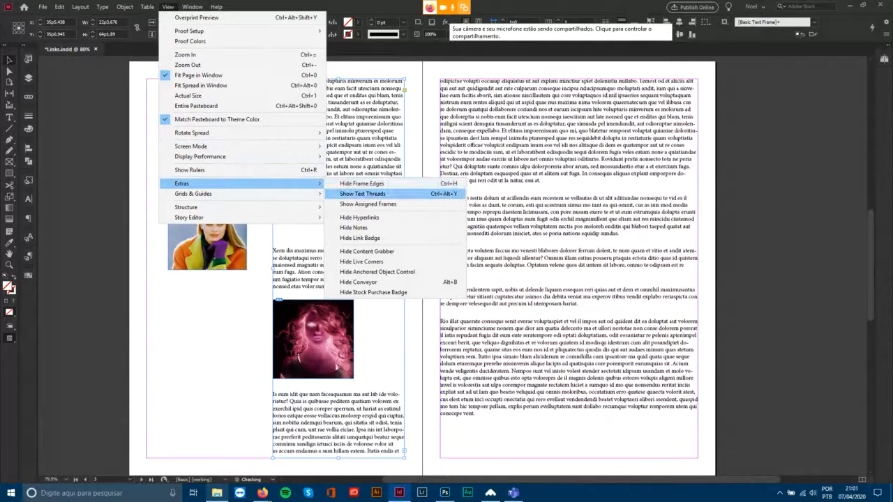
{"action": "left_click", "coordinate": [362, 193]}
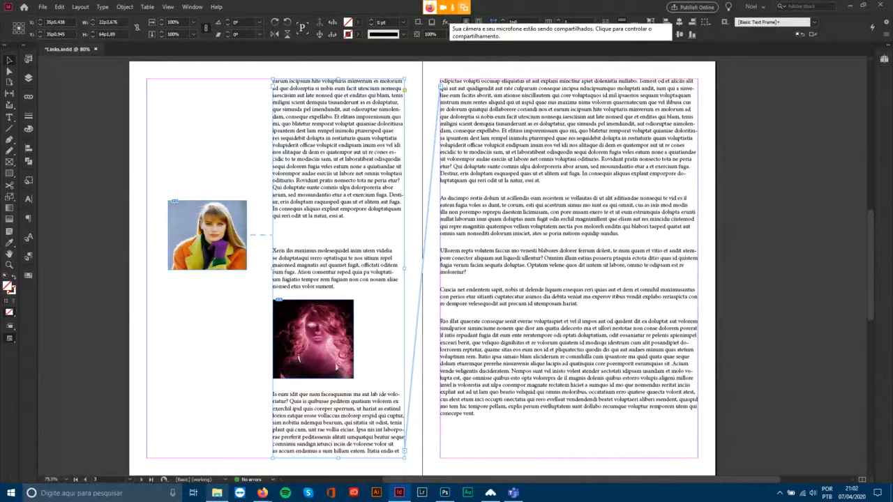
Examine the dashed link between the orange-coat photo and its text, including while lowering and restoring the text frame's top edge.
{"action": "key", "text": "z"}
{"action": "left_click_drag", "start_coordinate": [143, 185], "coordinate": [364, 295]}
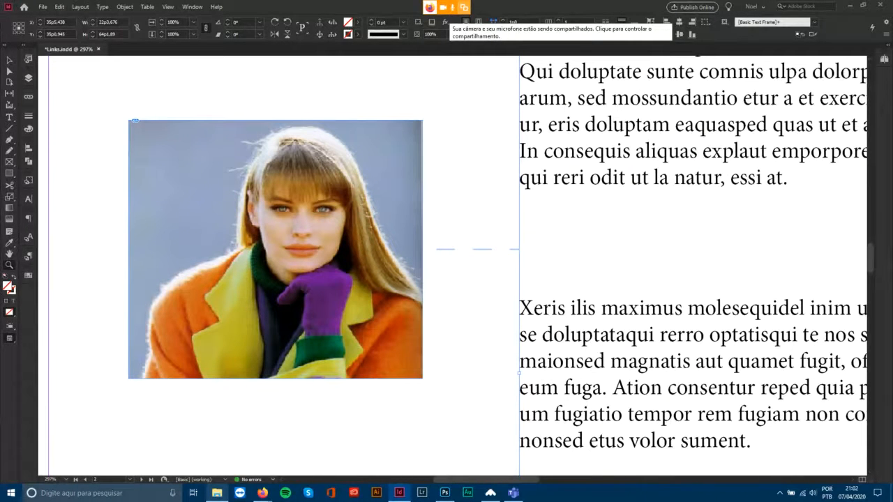
{"action": "key", "text": "ctrl+0"}
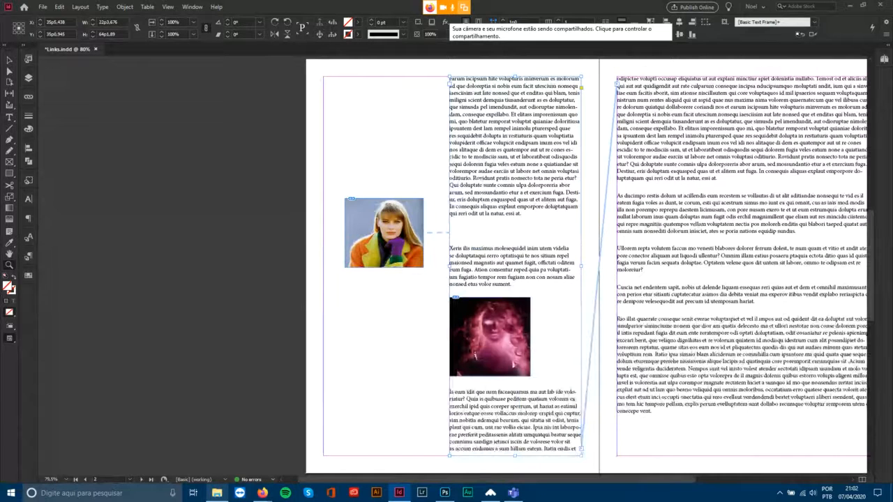
{"action": "key", "text": "h"}
{"action": "left_click_drag", "start_coordinate": [583, 266], "coordinate": [444, 256]}
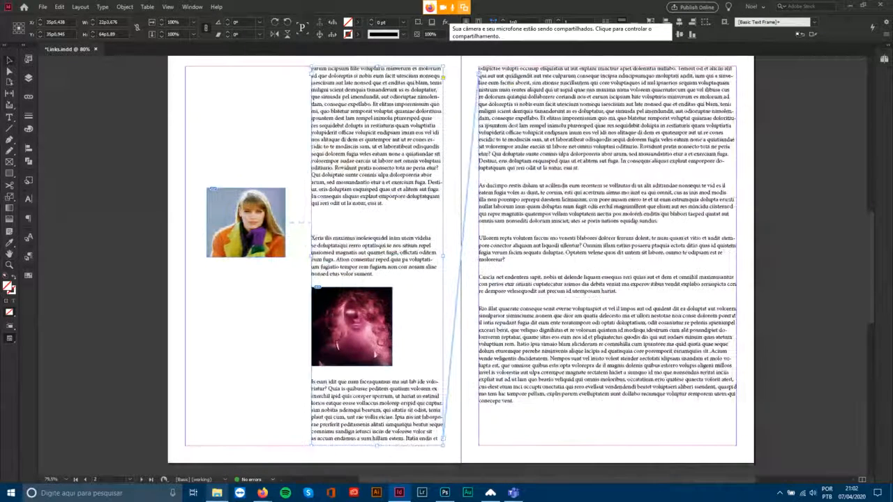
{"action": "key", "text": "ctrl+alt+0"}
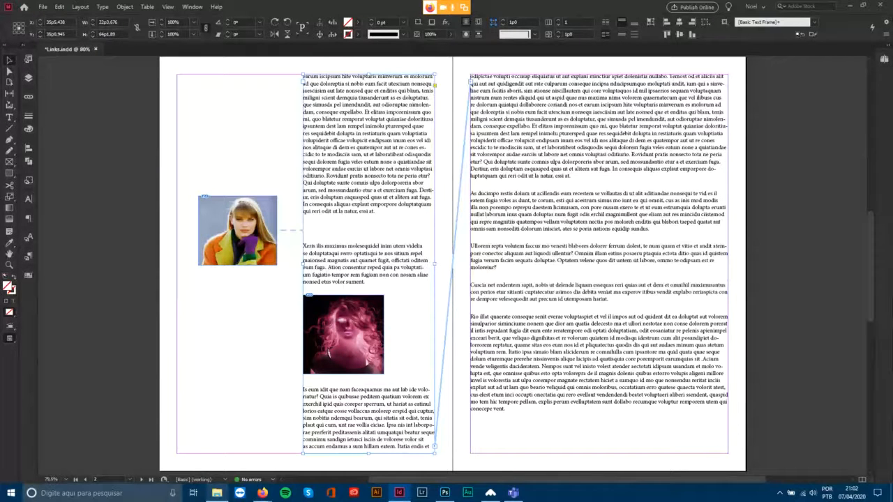
{"action": "left_click_drag", "start_coordinate": [369, 74], "coordinate": [369, 118]}
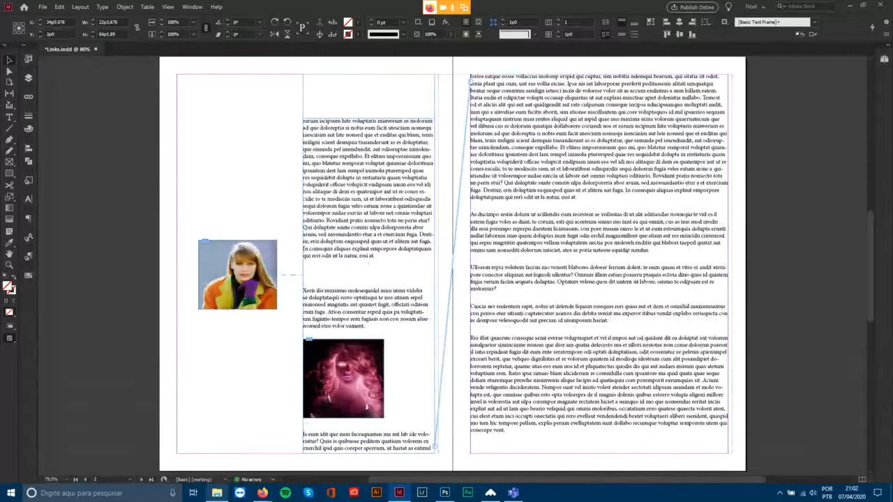
{"action": "left_click_drag", "start_coordinate": [368, 74], "coordinate": [368, 74]}
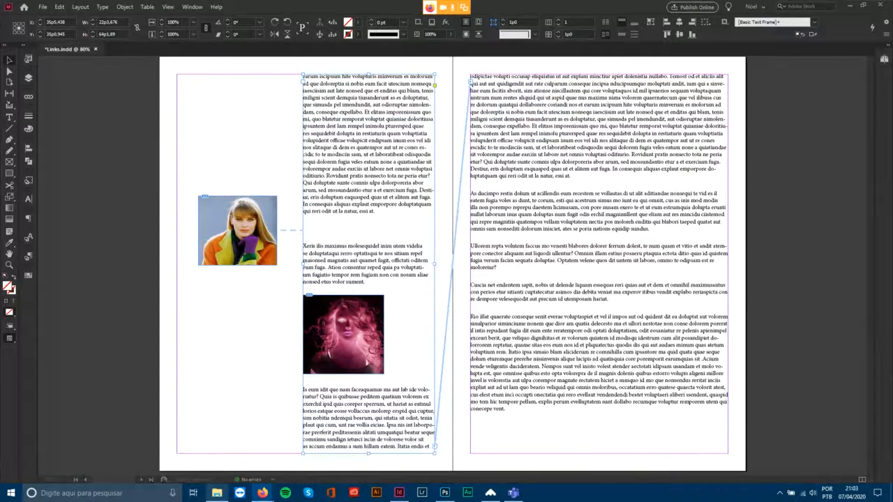
Hide the text threads in the document.
{"action": "key", "text": "alt+v"}
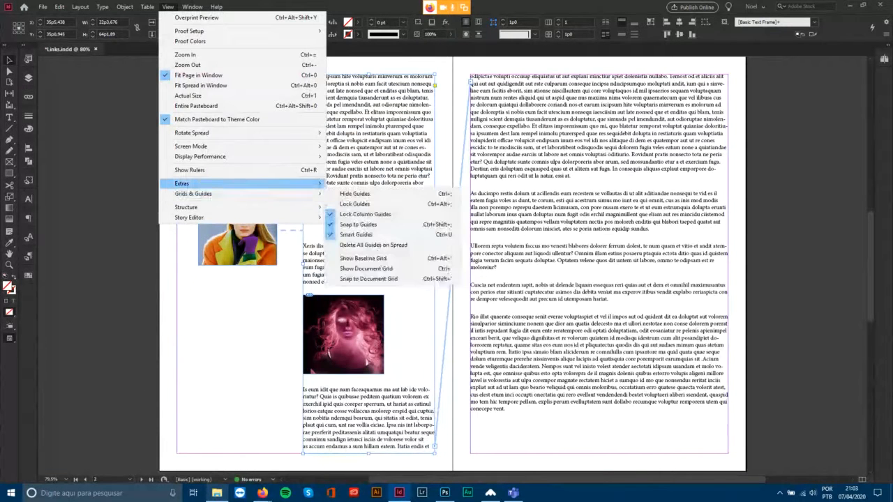
{"action": "mouse_move", "coordinate": [240, 184]}
{"action": "key", "text": "Up"}
{"action": "key", "text": "Up"}
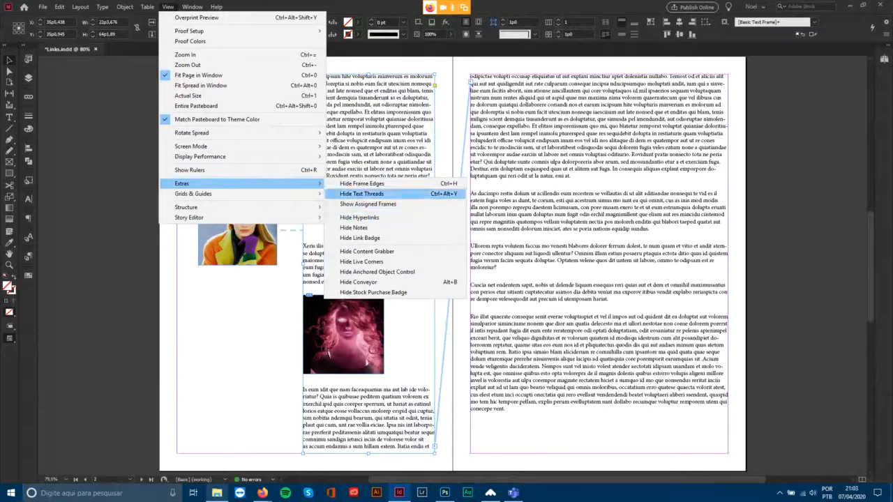
{"action": "key", "text": "Return"}
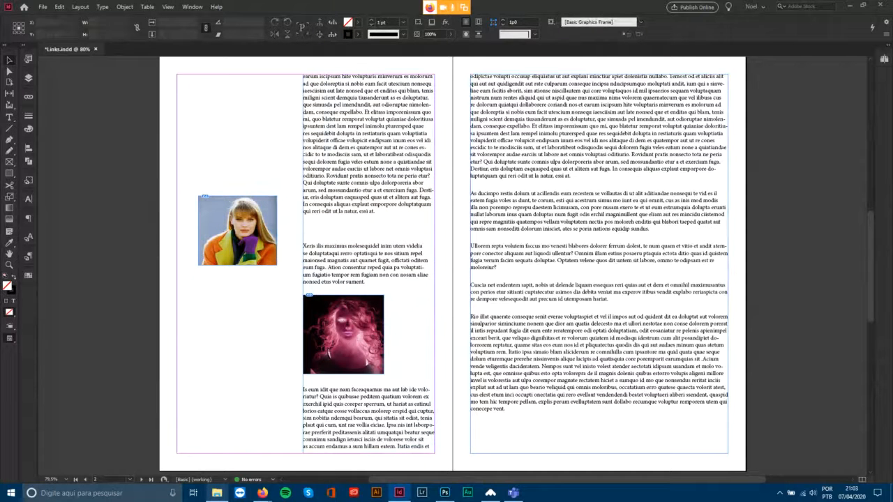